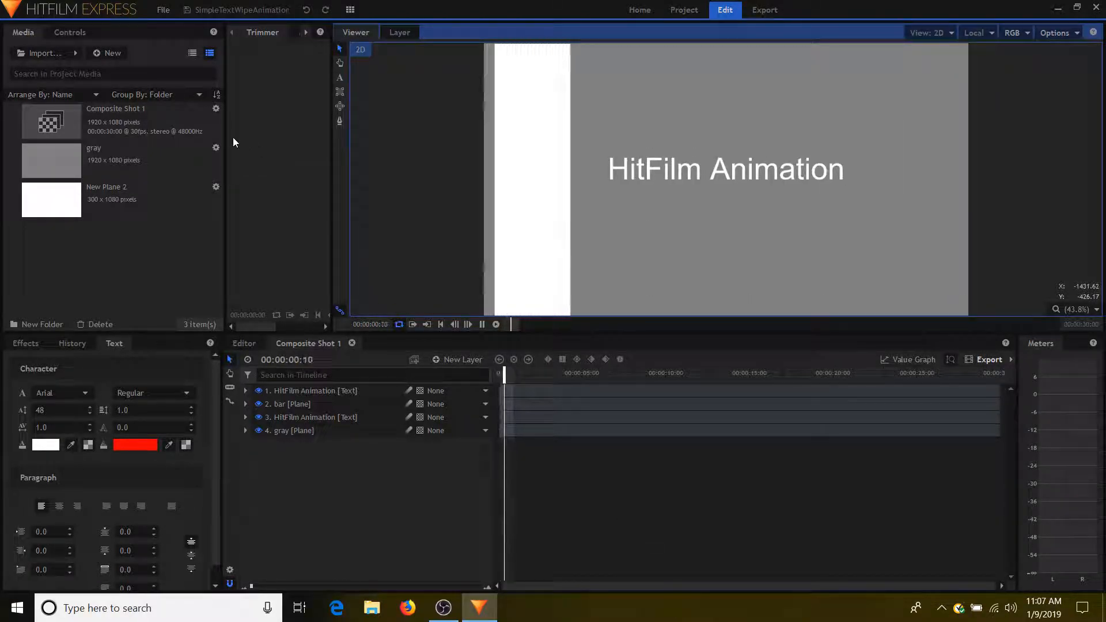
key(space)
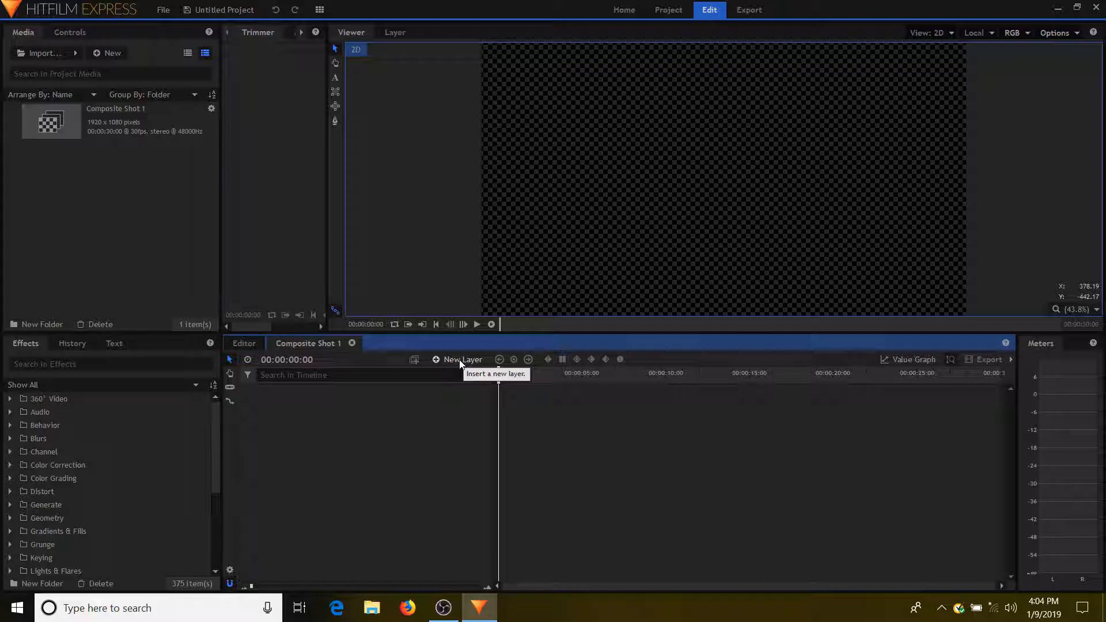
- Create a 1920 x 1080 plane layer named background, coloured orange (#ffaa00)
click(459, 360)
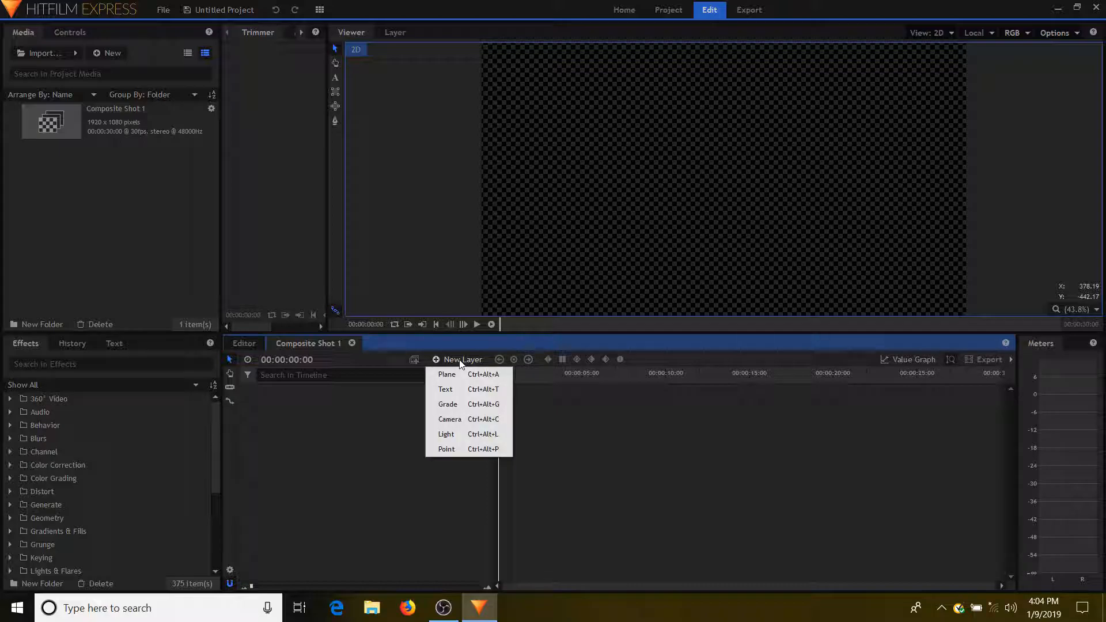
click(454, 375)
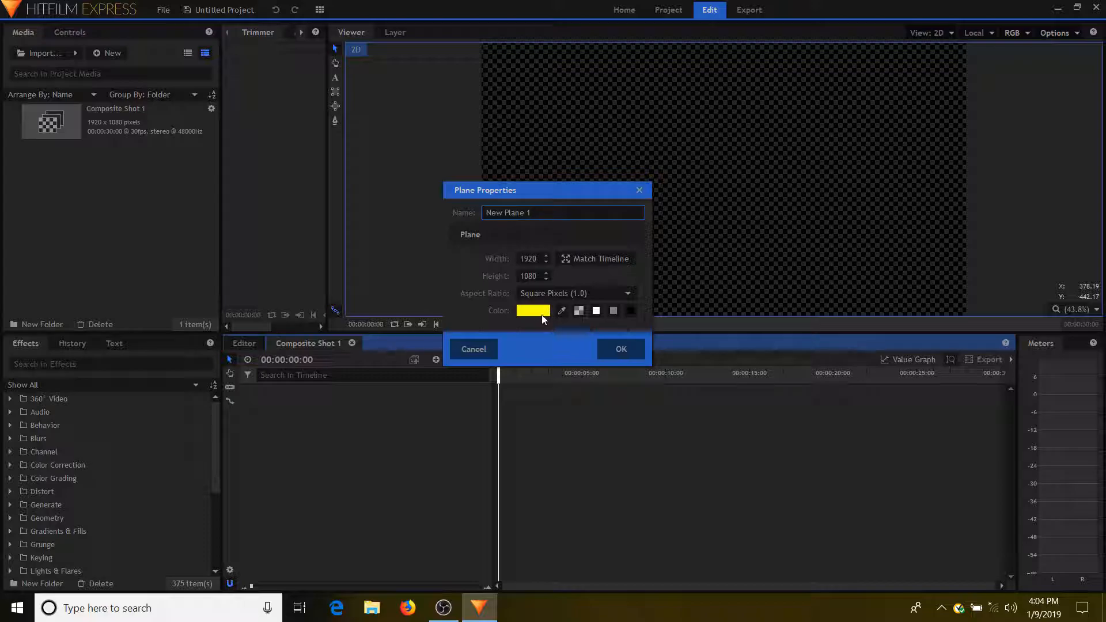
drag(533, 213, 486, 213)
text(background)
click(522, 311)
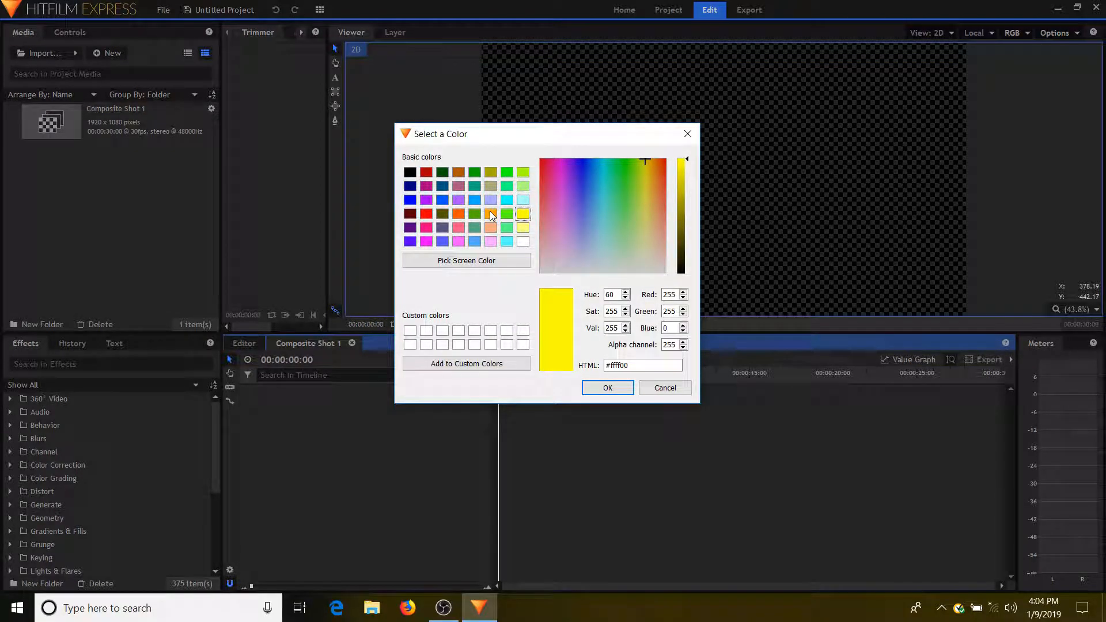
click(490, 214)
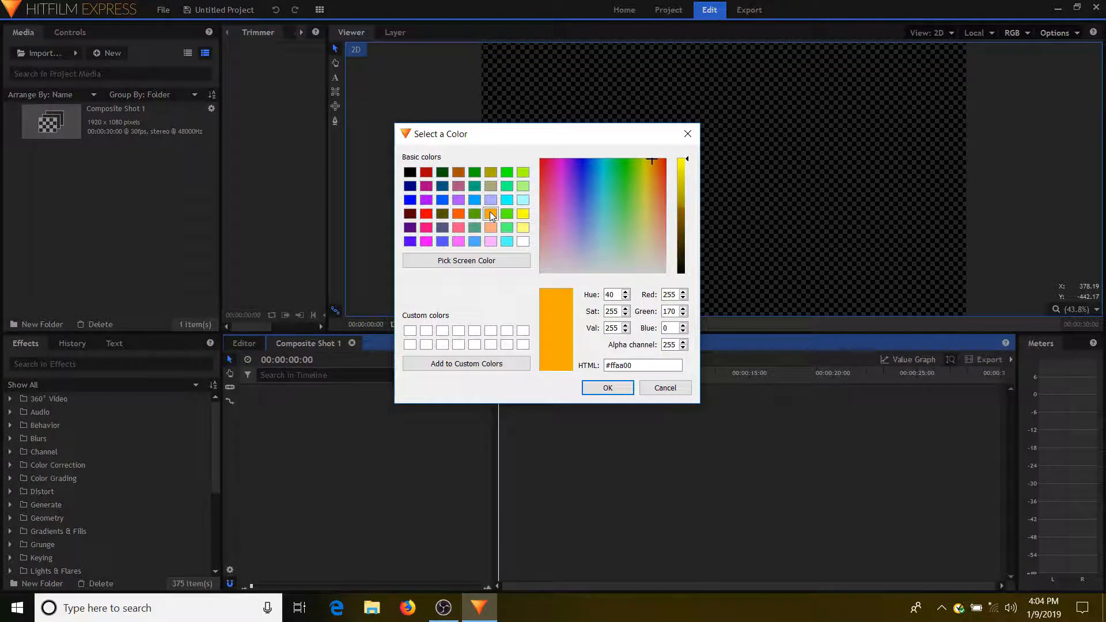
click(608, 388)
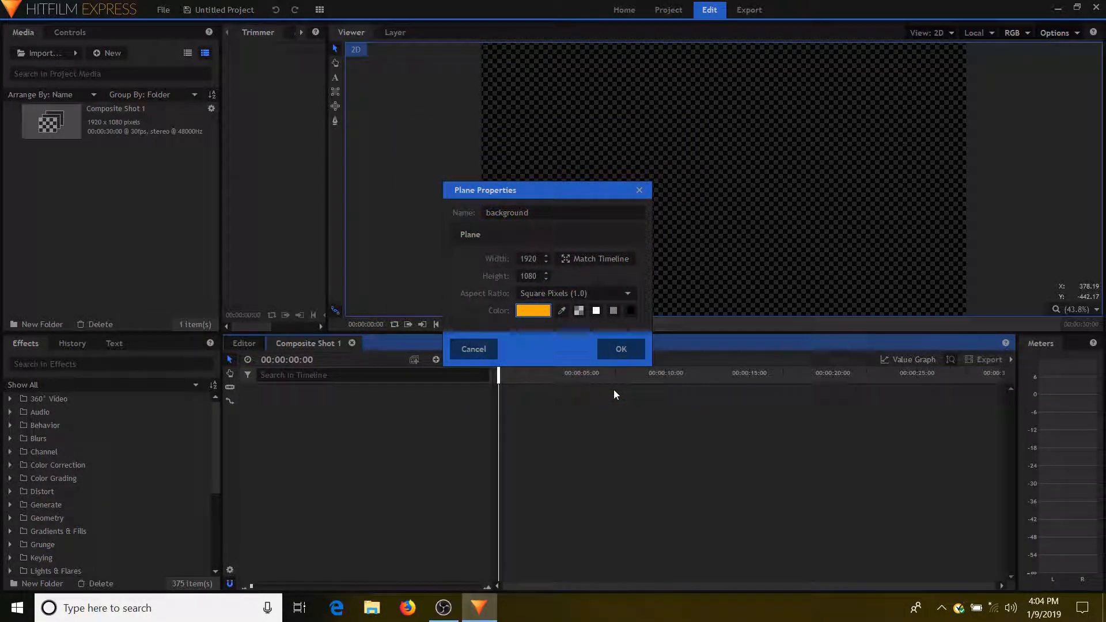
click(621, 350)
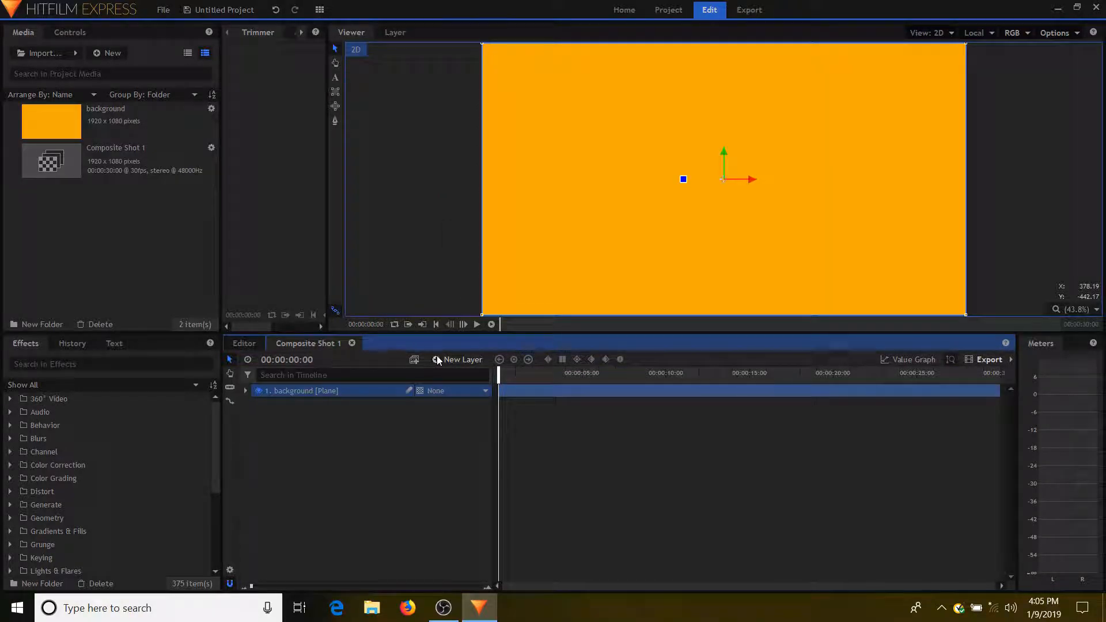
- Add a text layer above the background and rename it white
click(436, 360)
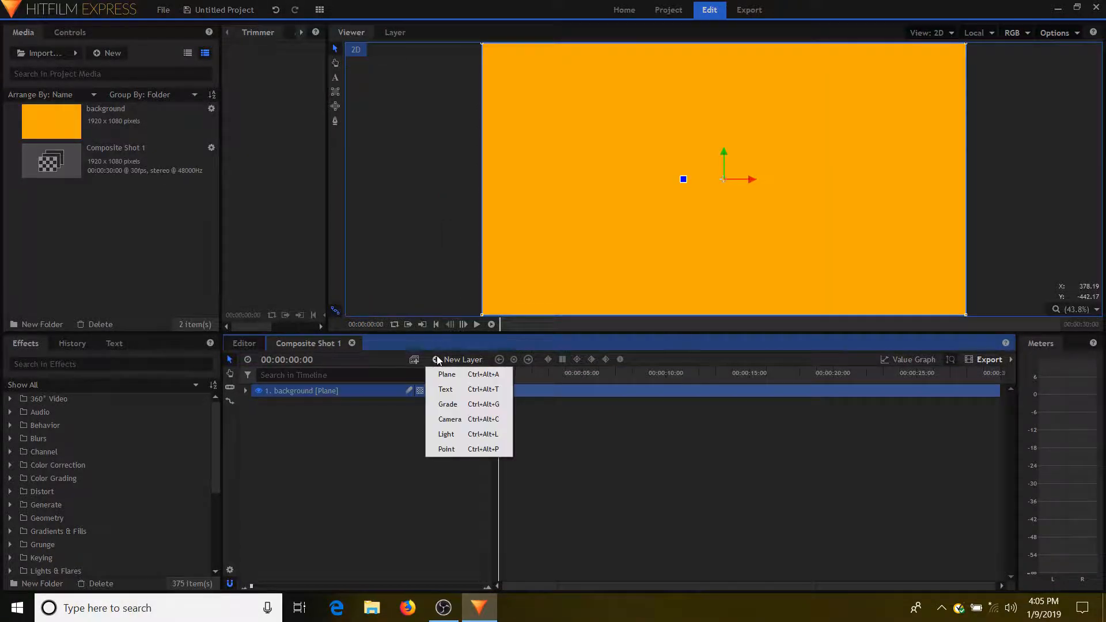
click(453, 391)
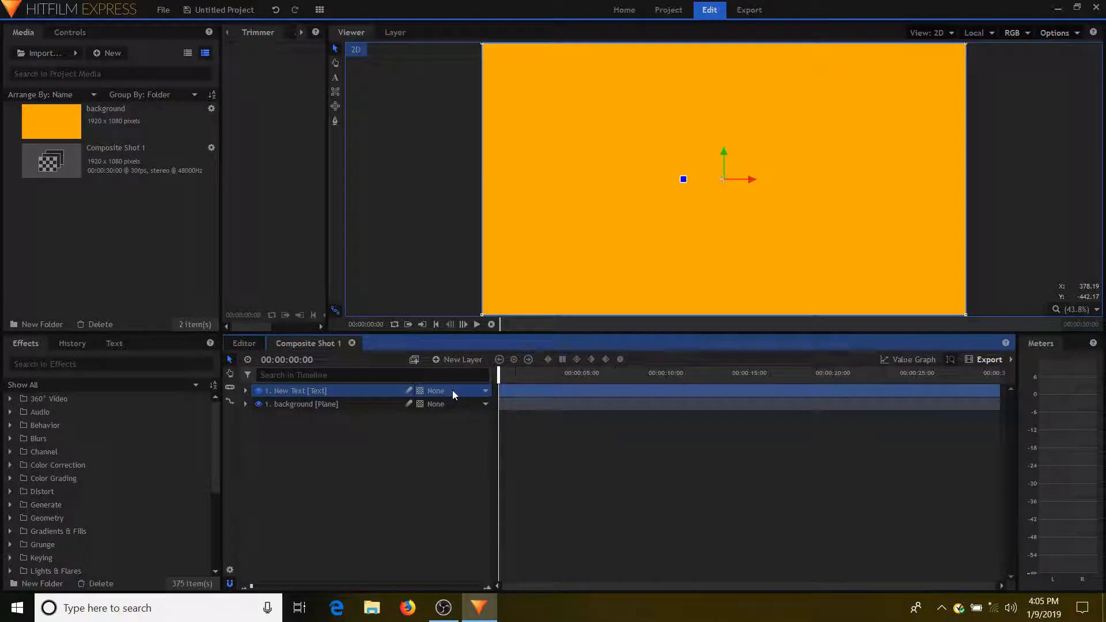
right_click(321, 391)
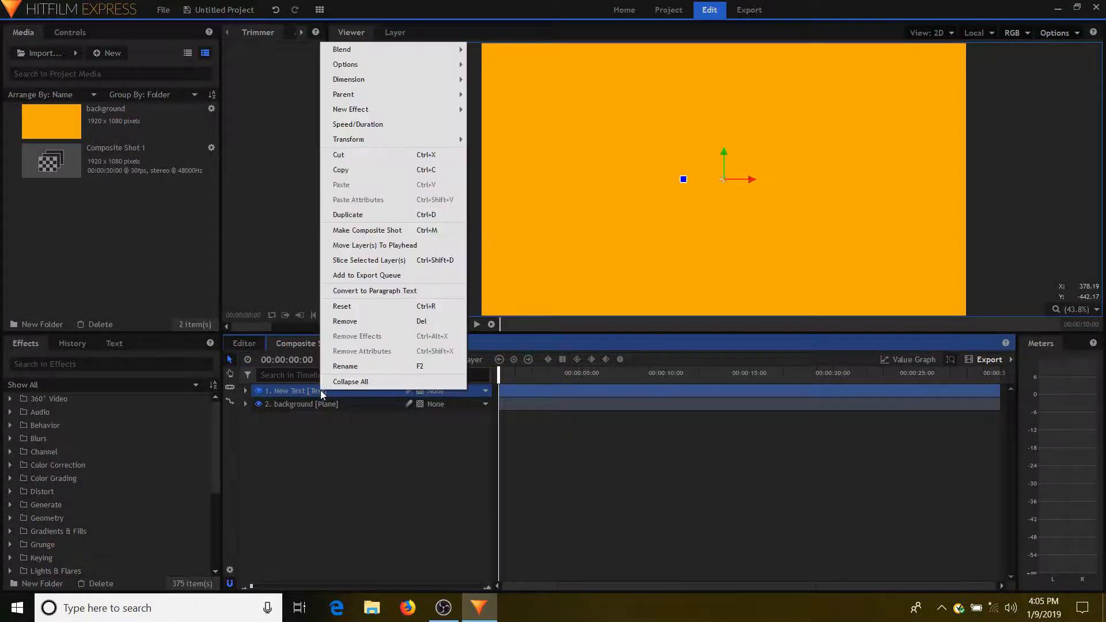
click(349, 368)
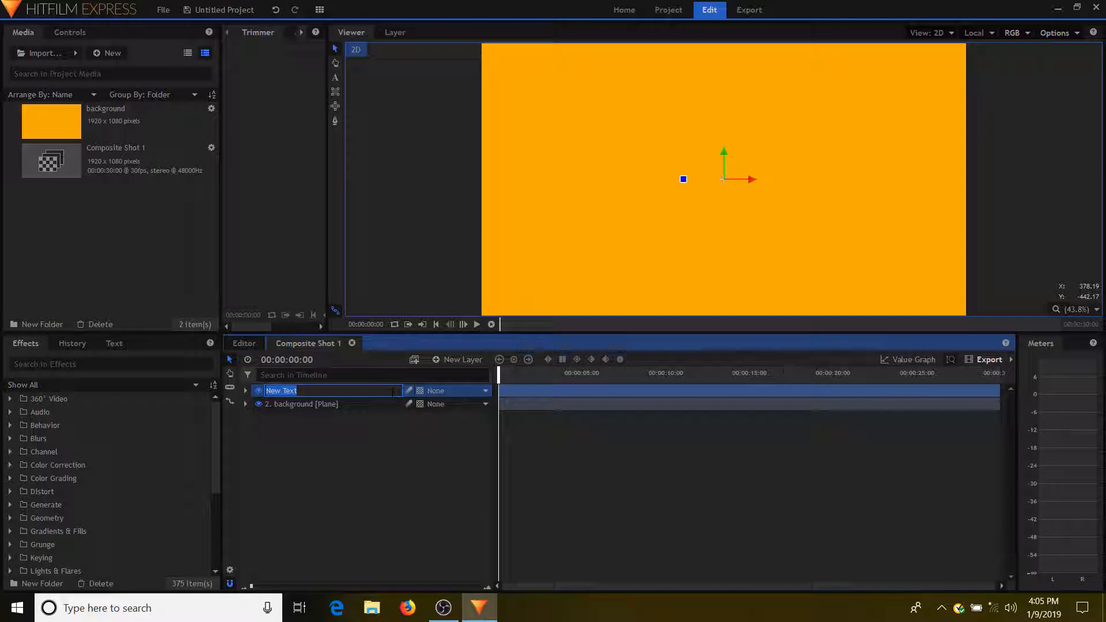
text(white)
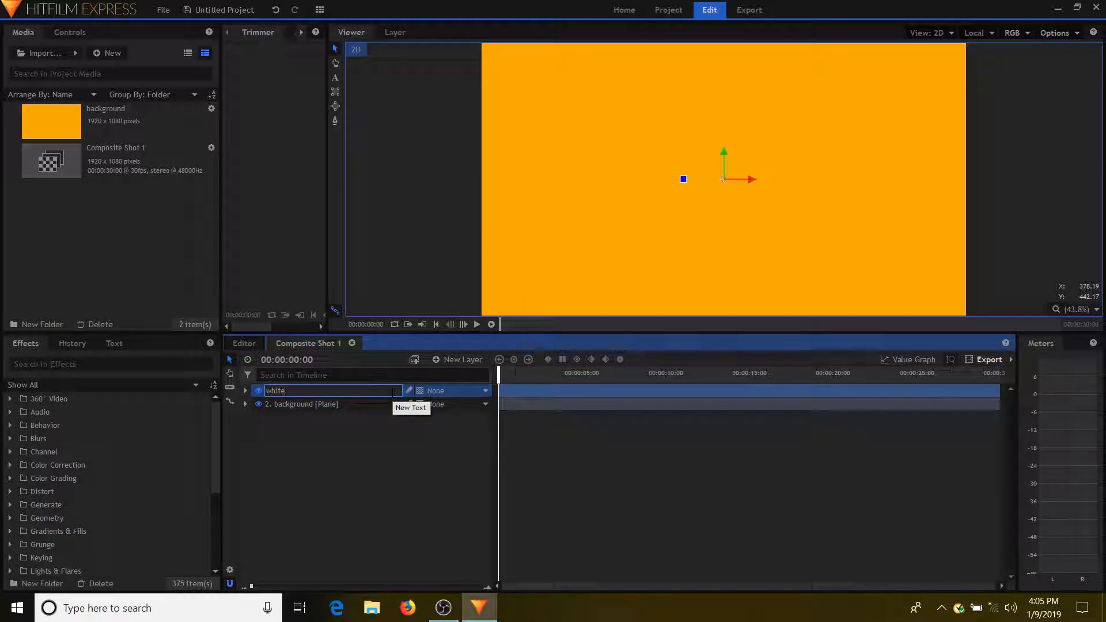
- Set the font size to 148 and write "Text Tutorial" on the white text layer
click(114, 343)
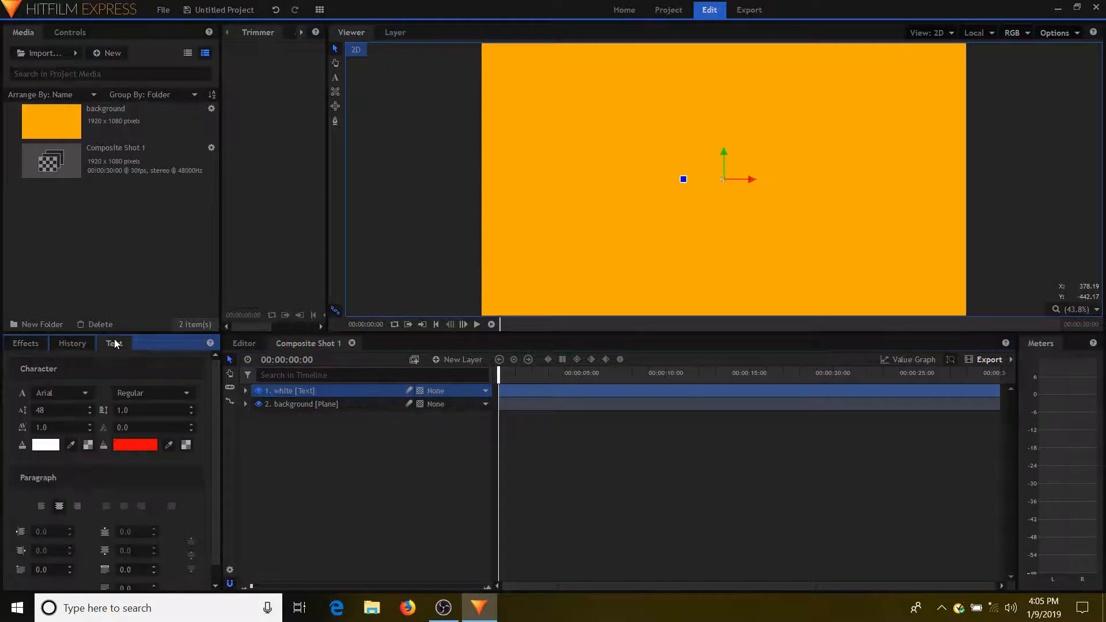
click(90, 407)
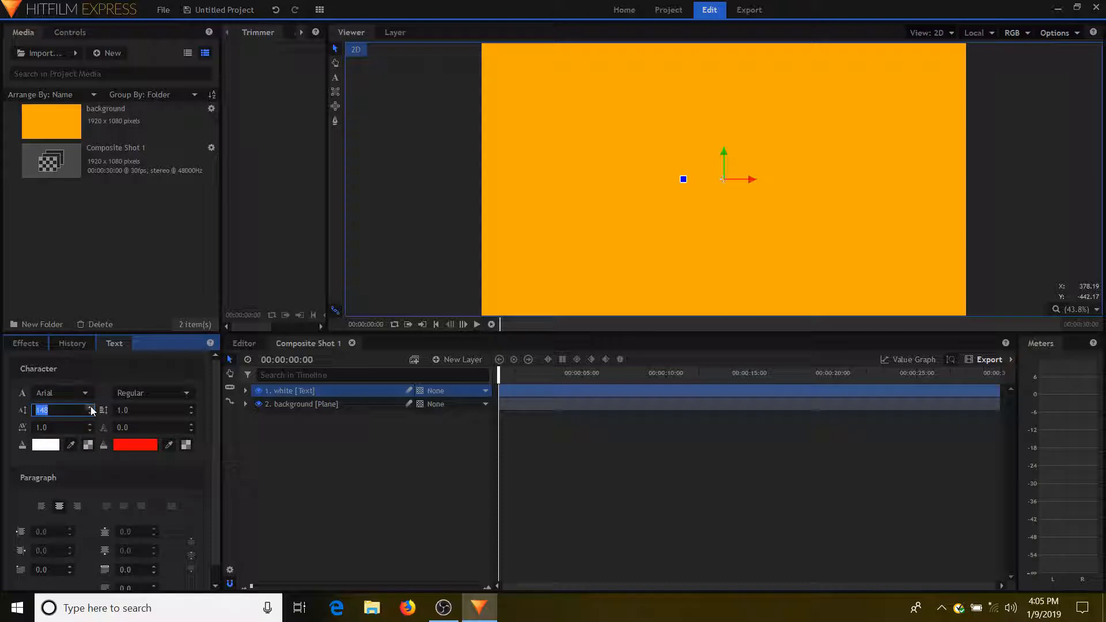
click(337, 79)
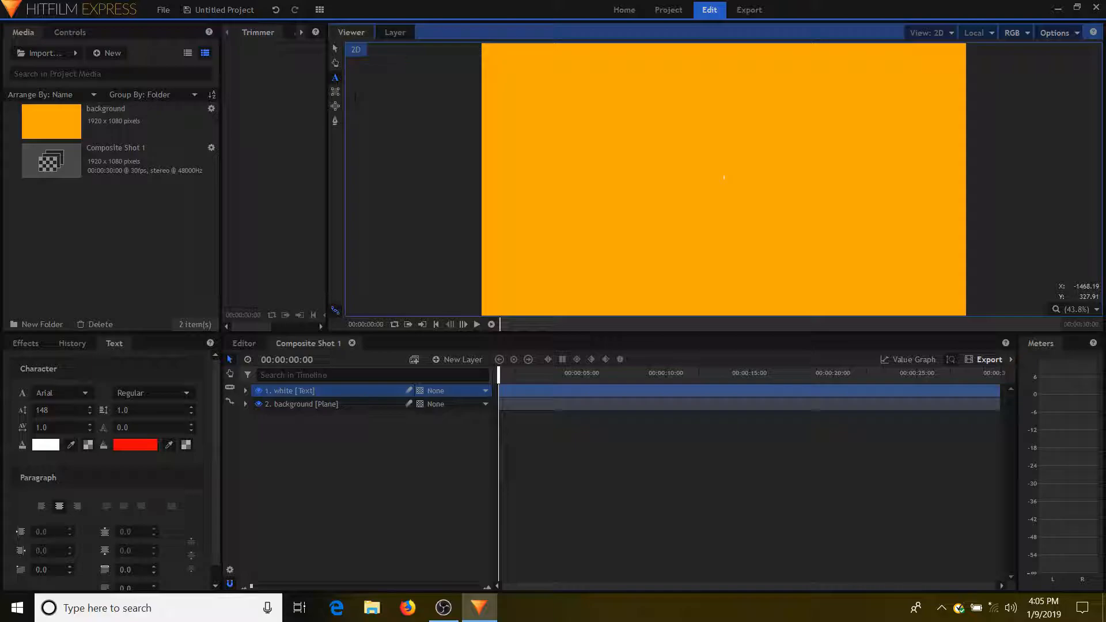
text(Text Tut)
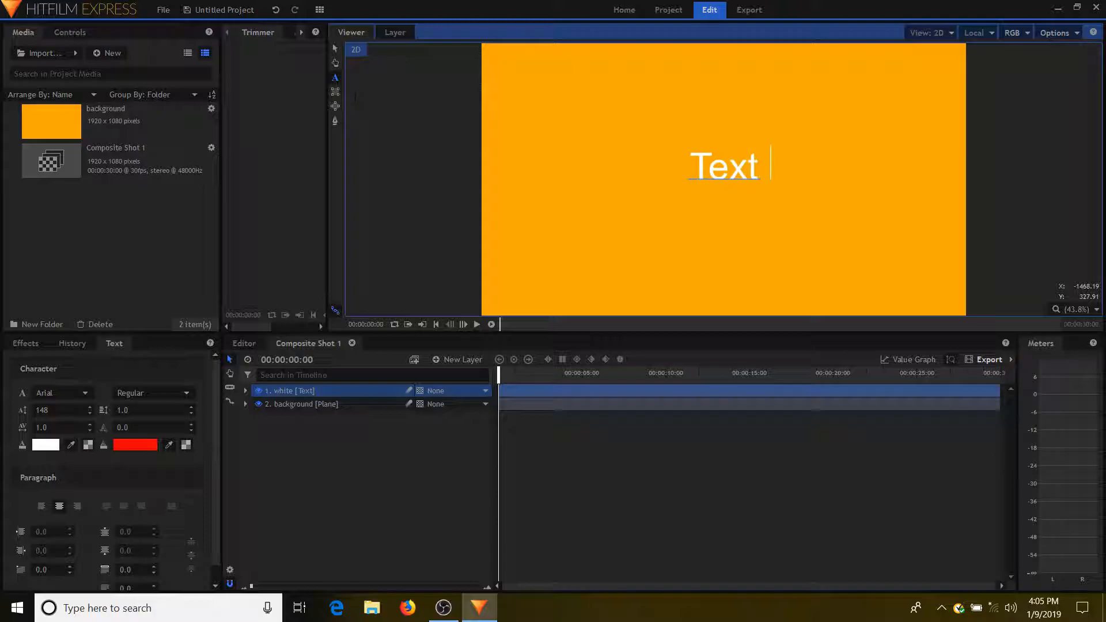
text(orial)
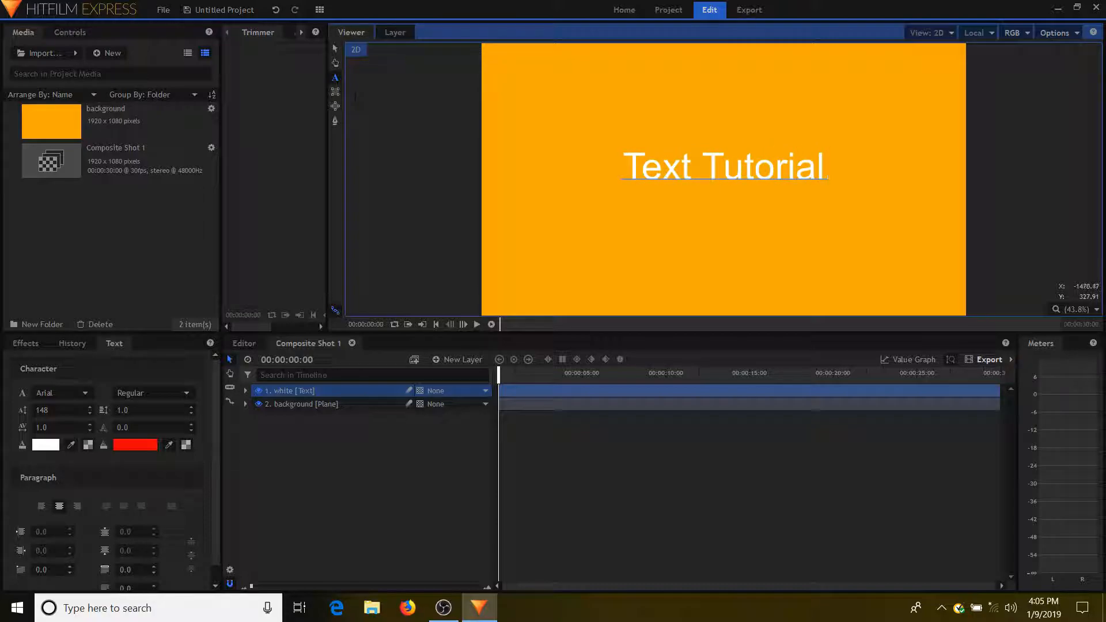
click(335, 48)
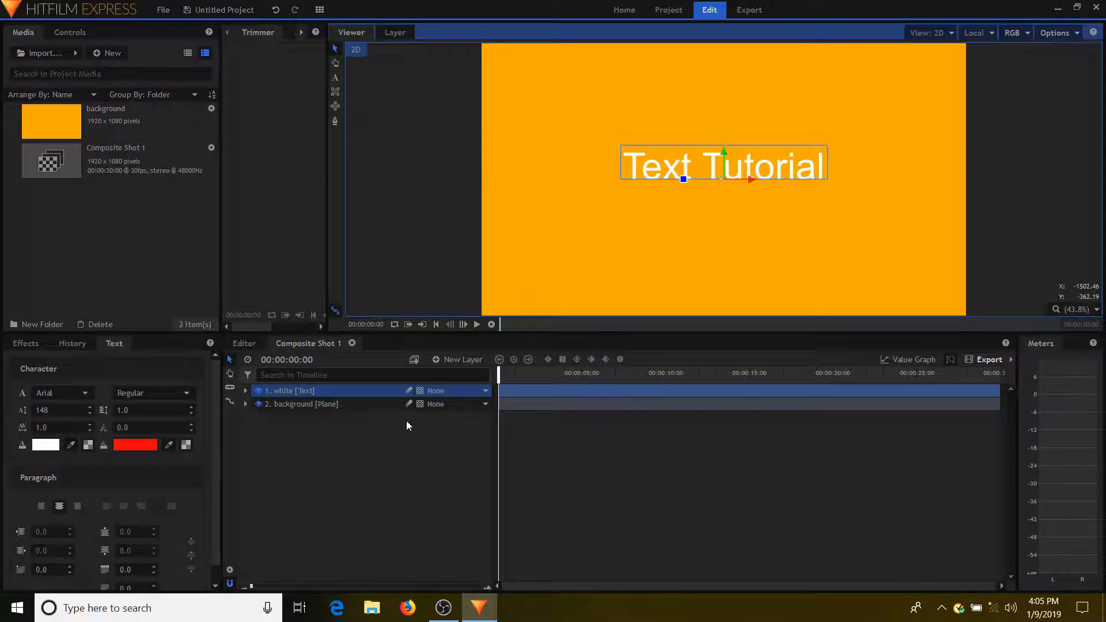
- Create a white plane layer named bar, 200 pixels wide and 1080 pixels high
click(475, 361)
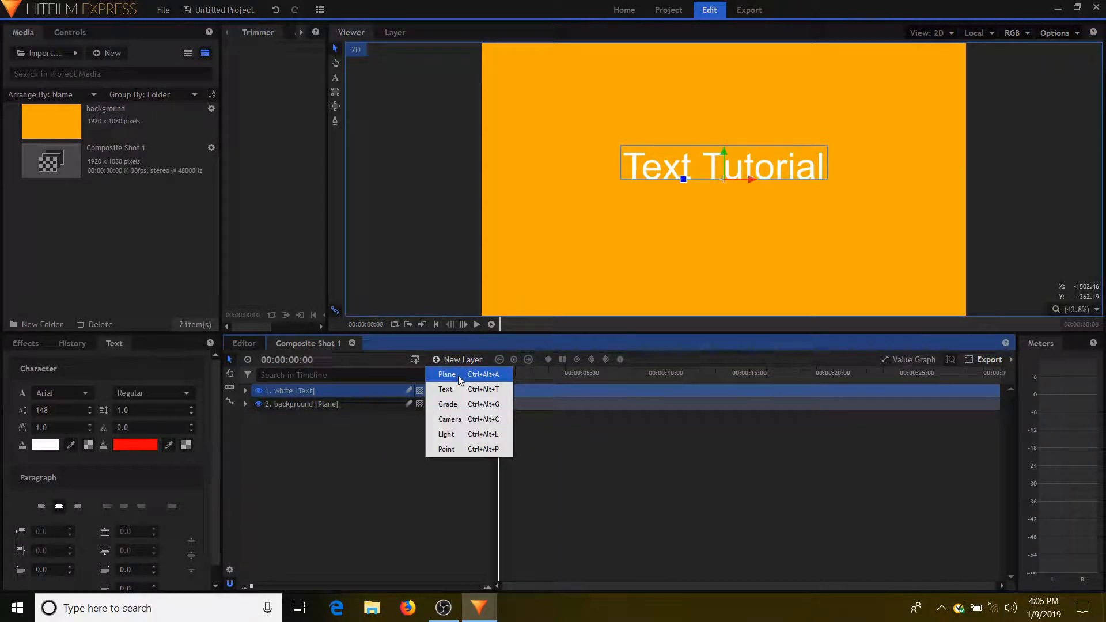
click(458, 376)
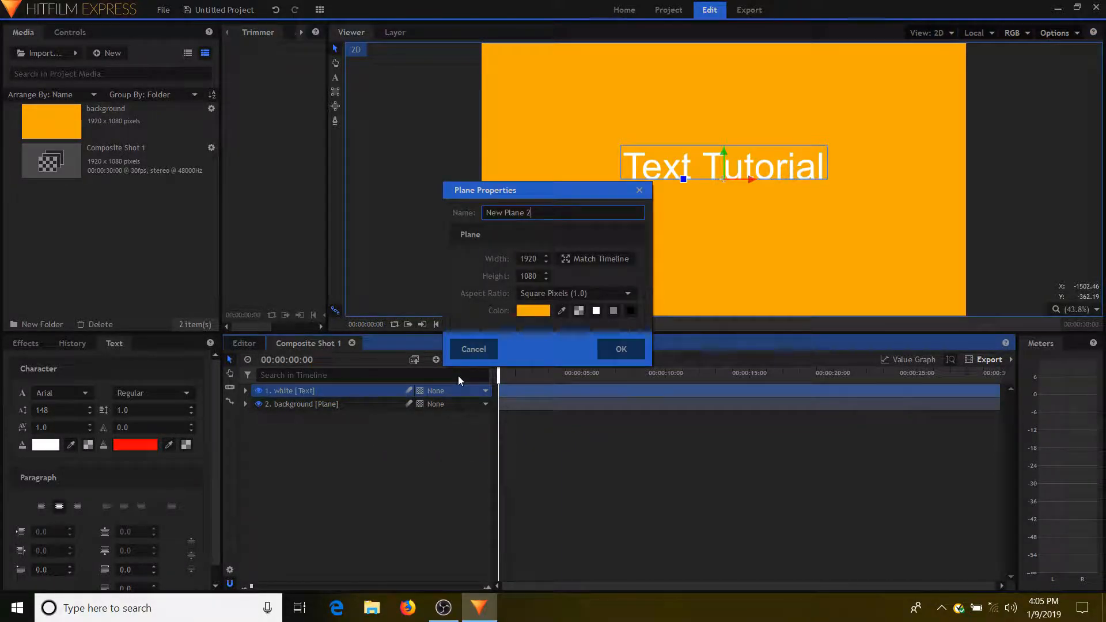
drag(534, 212, 403, 209)
text(bar)
key(Tab)
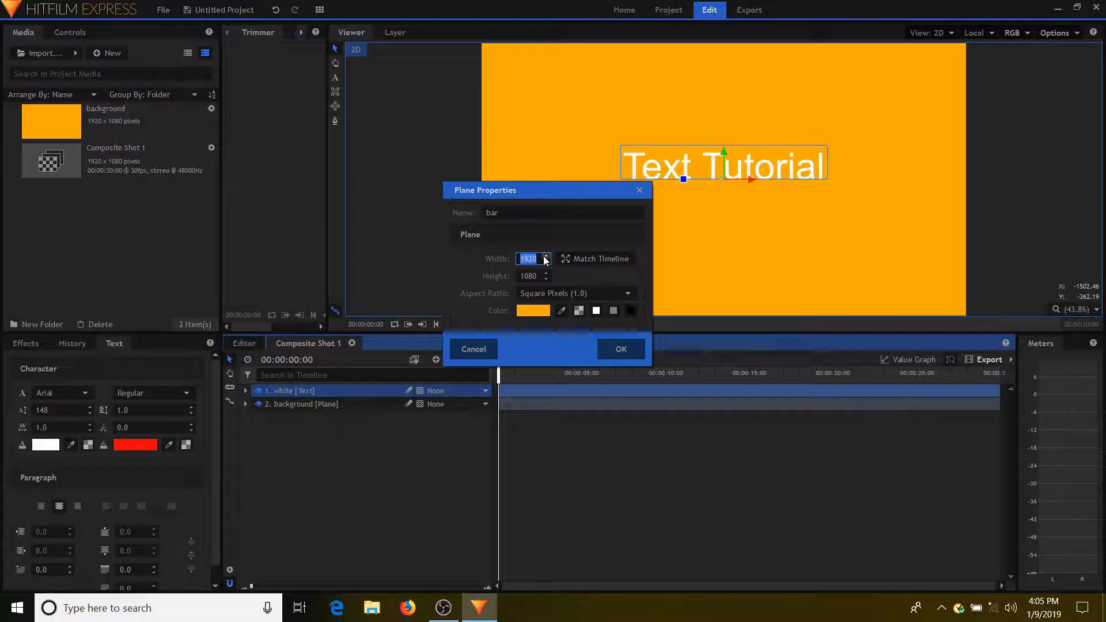
text(200)
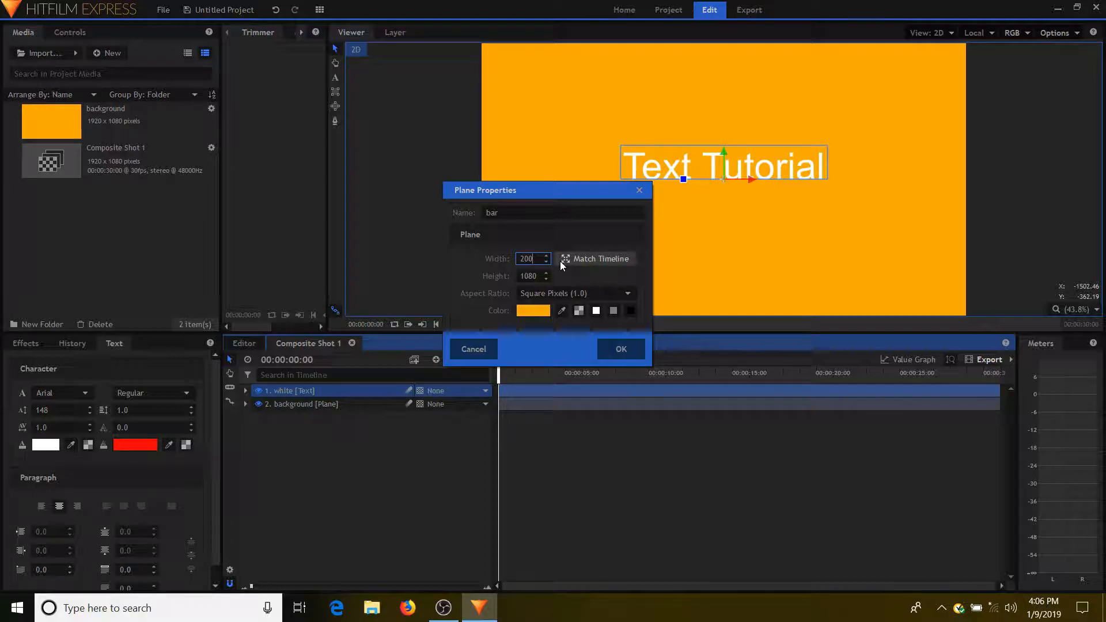
click(533, 312)
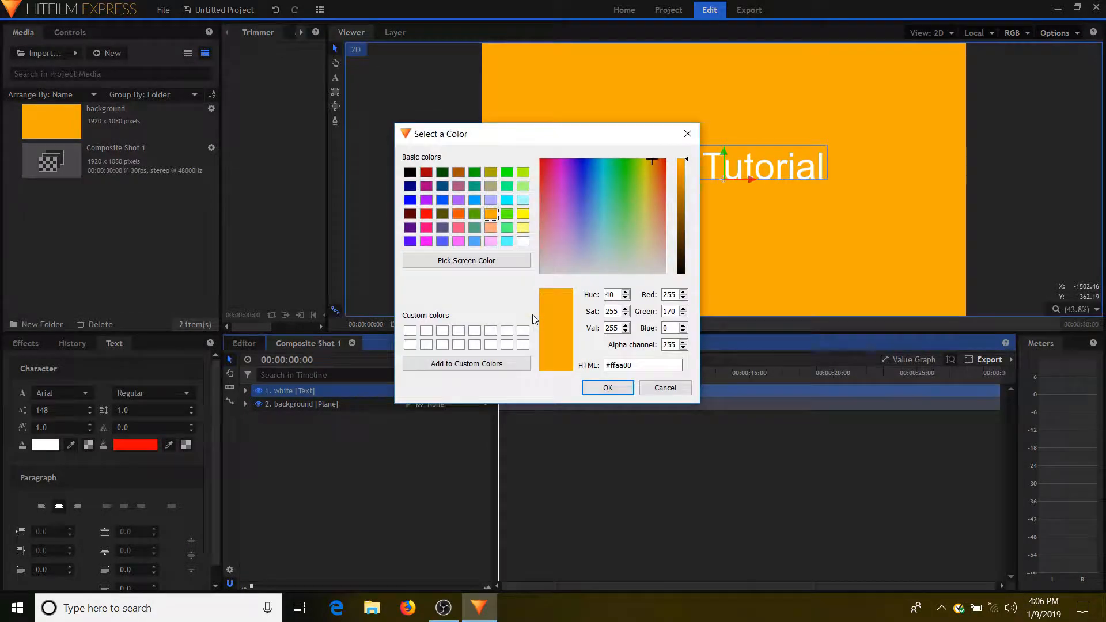
click(523, 241)
click(619, 393)
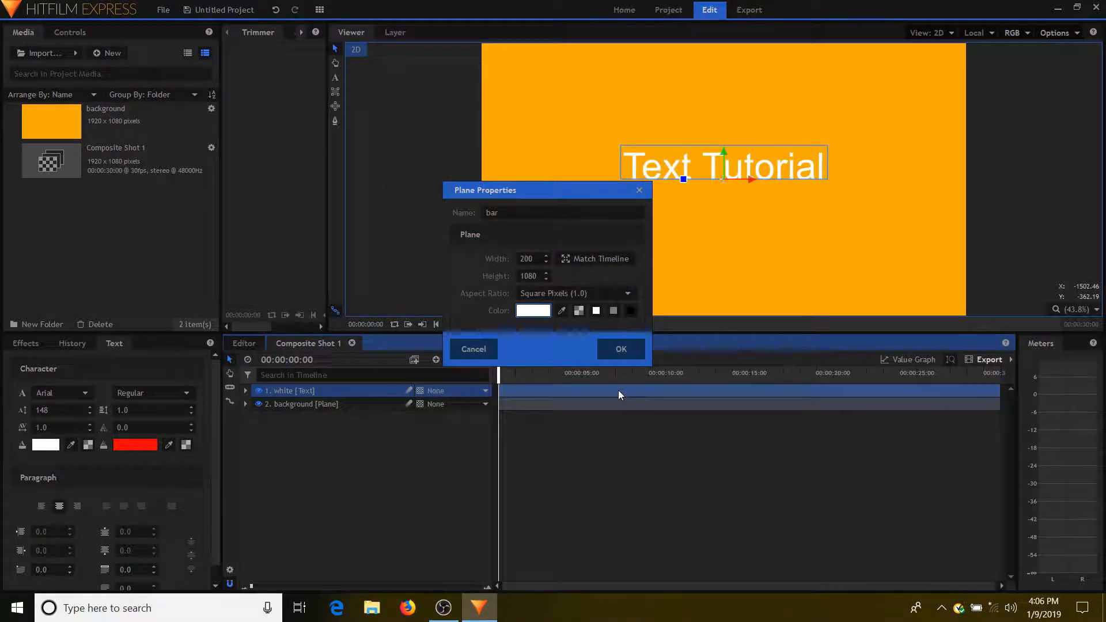
click(613, 351)
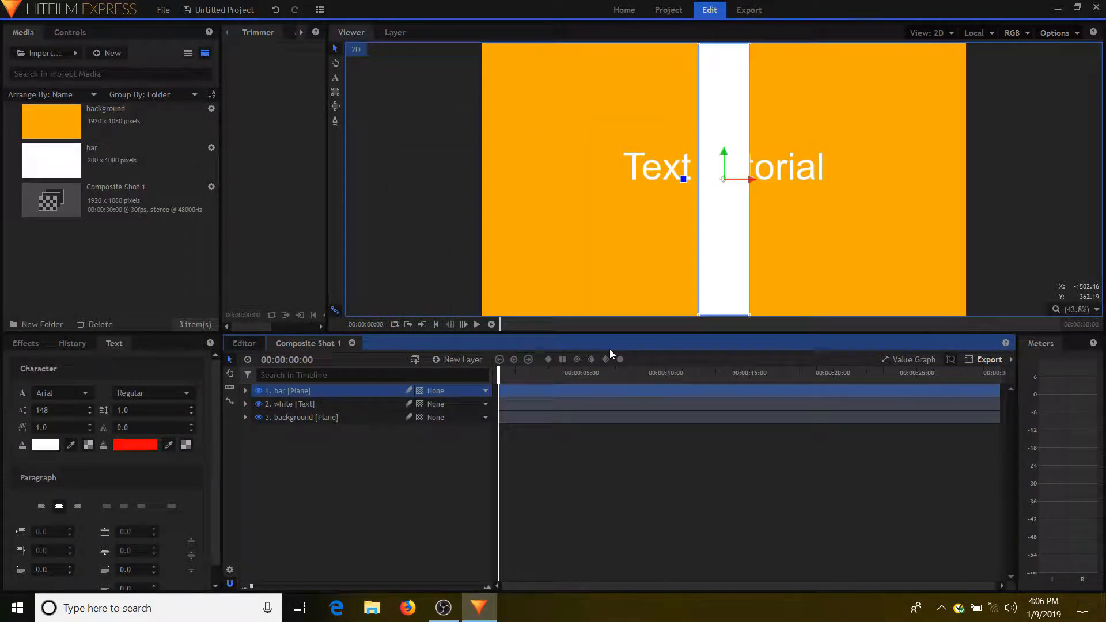
- Move the bar just outside the frame's left edge, to X about -1065, and keyframe its Position at 00:00:00:00
drag(750, 178, 482, 168)
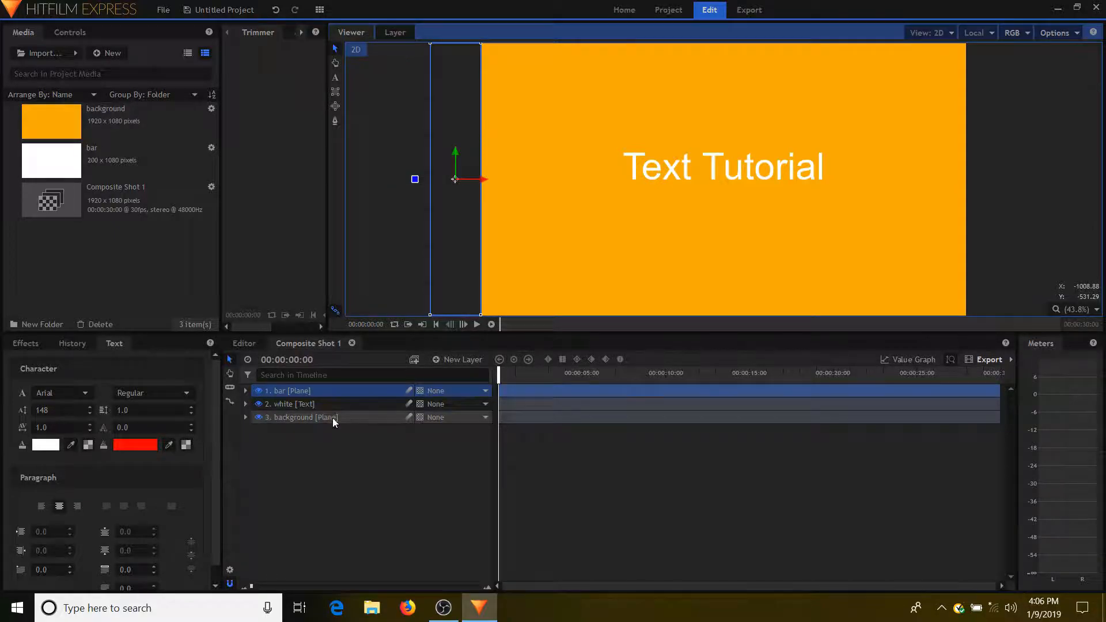
click(244, 392)
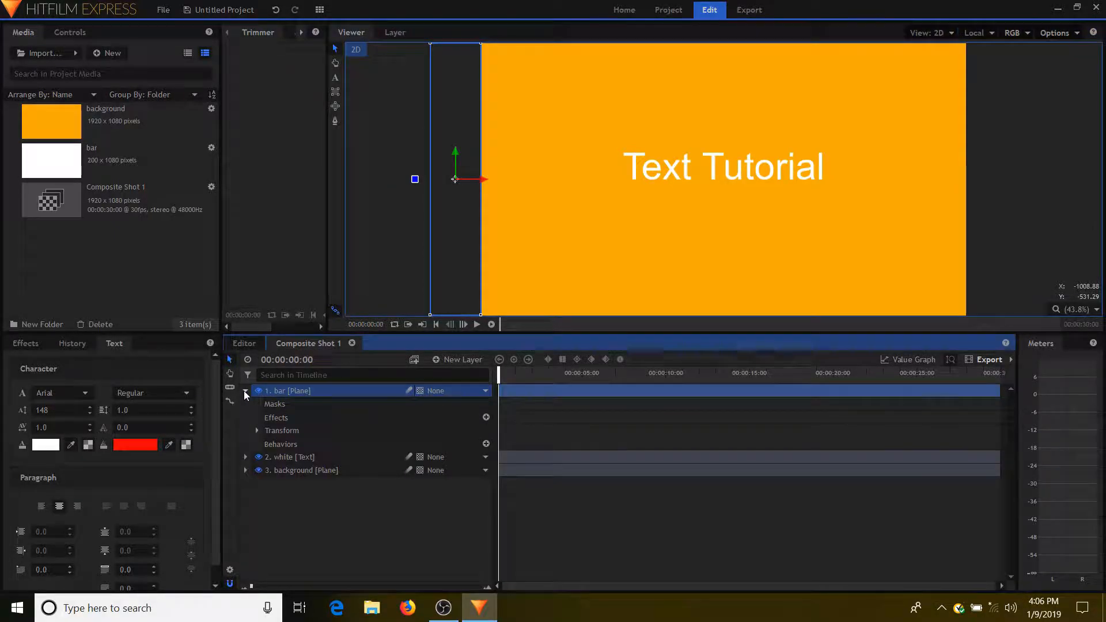
click(255, 430)
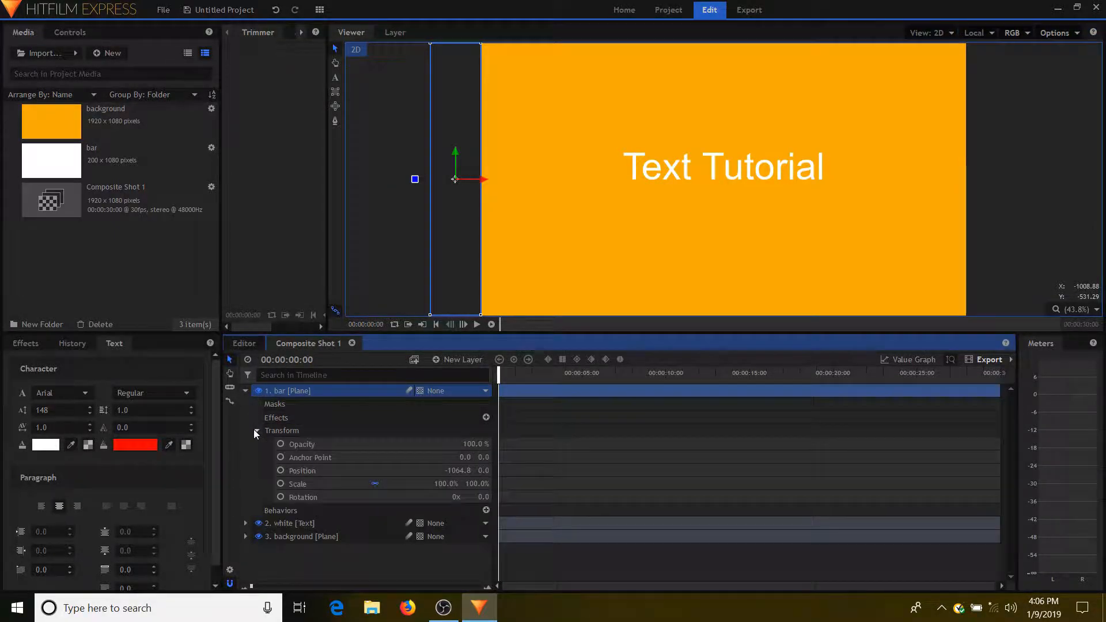
click(281, 471)
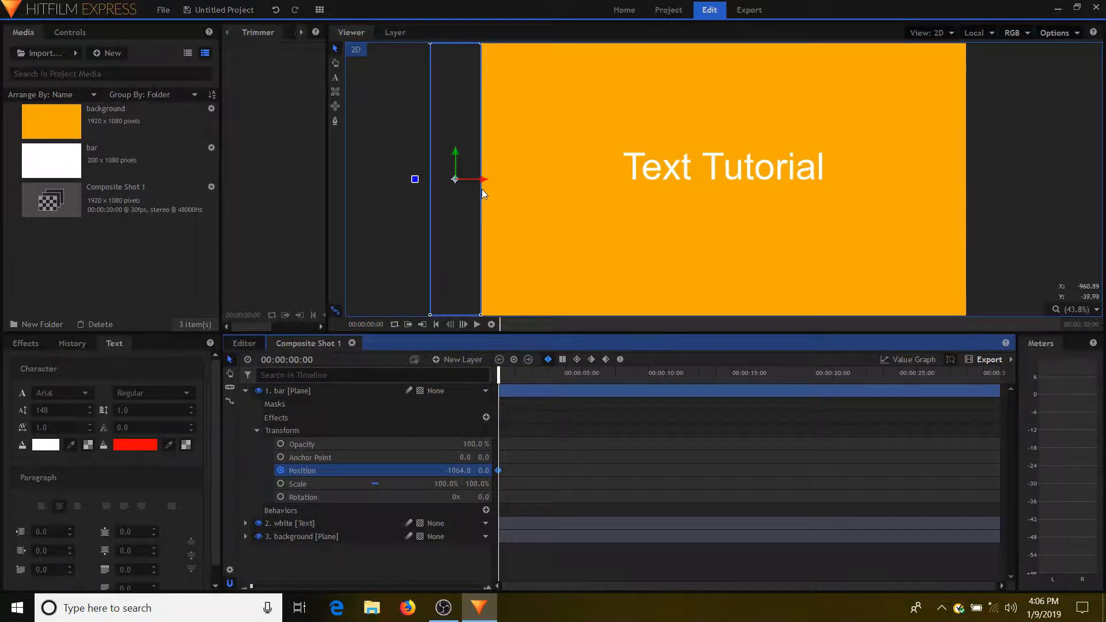
- At 00:00:01:00, move the bar horizontally just past the frame's right edge, to X about 1060, adding a second Position keyframe
click(371, 324)
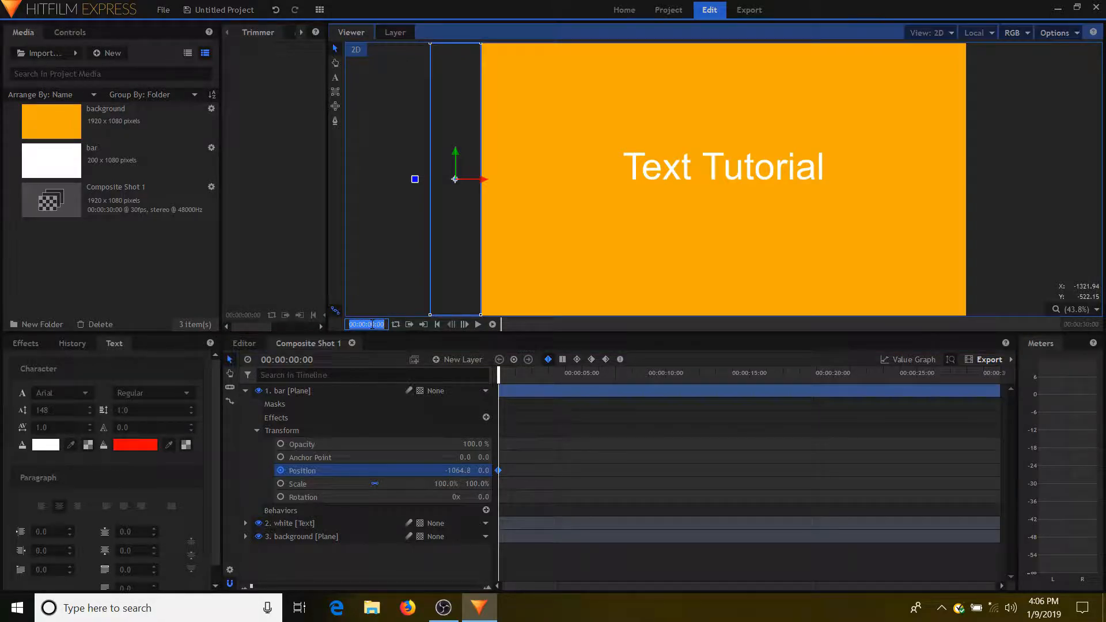
click(291, 359)
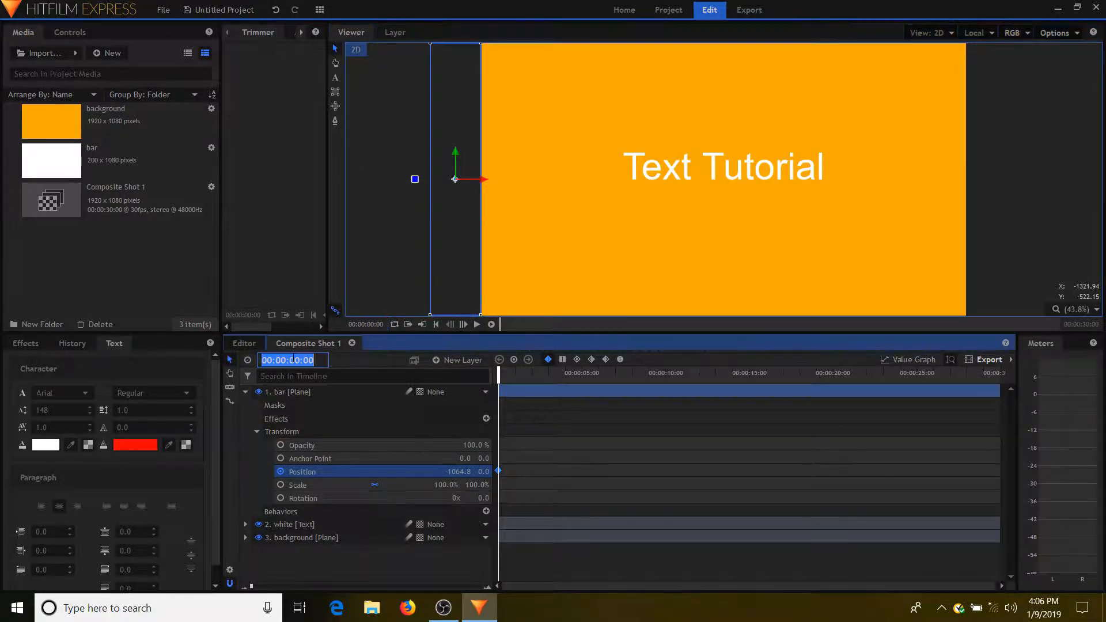
click(300, 361)
text(1)
key(Return)
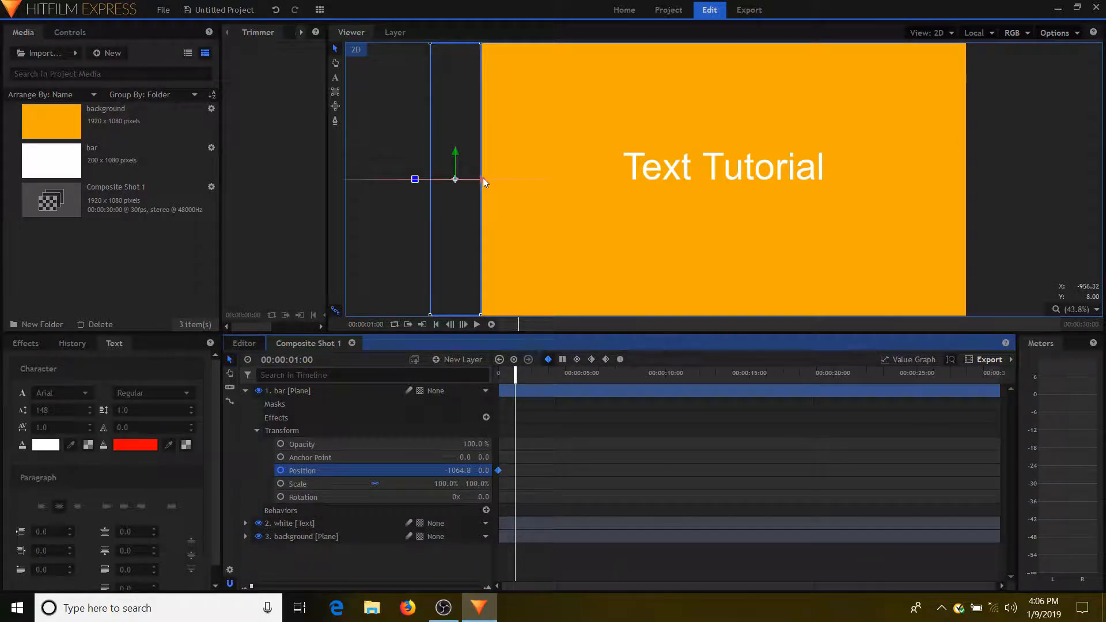
drag(483, 181, 1020, 190)
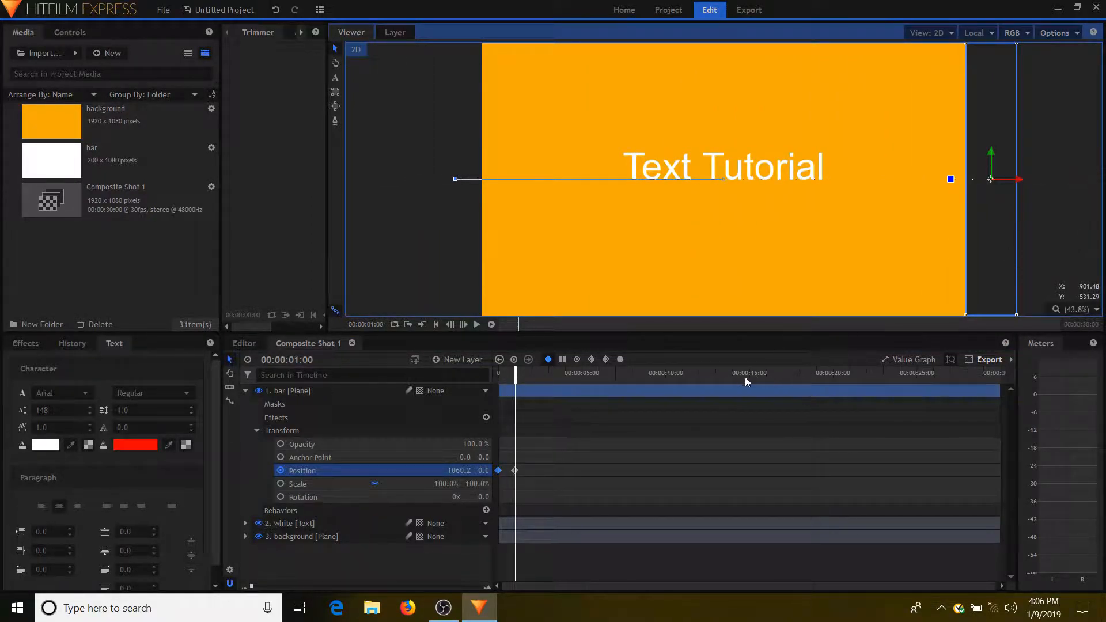
- Turn on looped playback and return the playhead to the start of the composite shot
mouse_move(512, 375)
mouse_down()
mouse_move(494, 375)
mouse_move(516, 373)
mouse_up()
drag(511, 373, 514, 373)
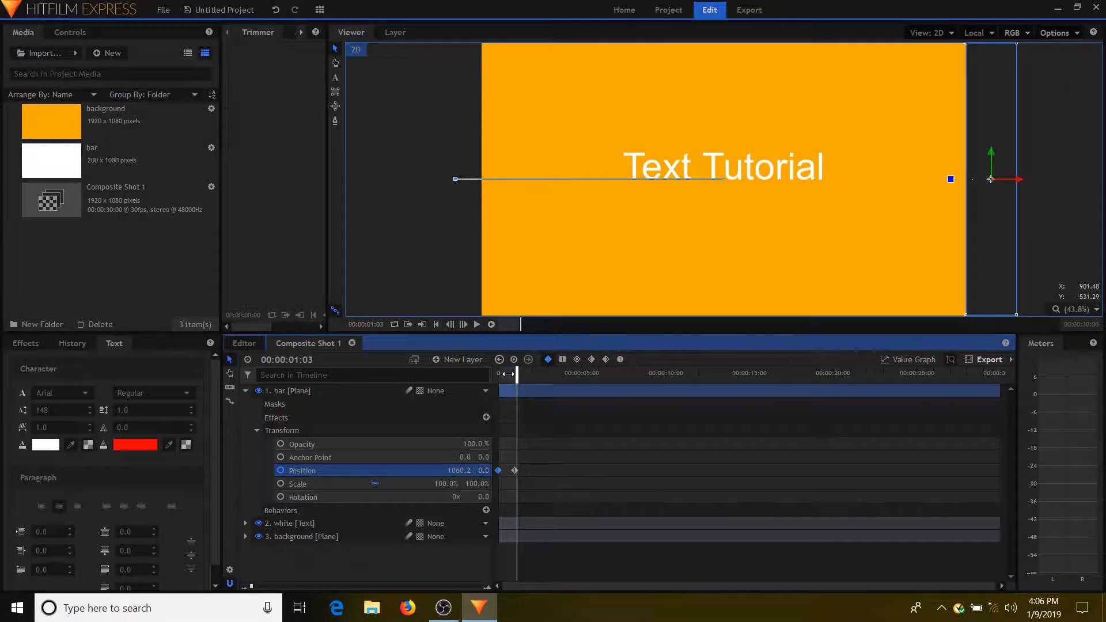
click(394, 324)
click(437, 325)
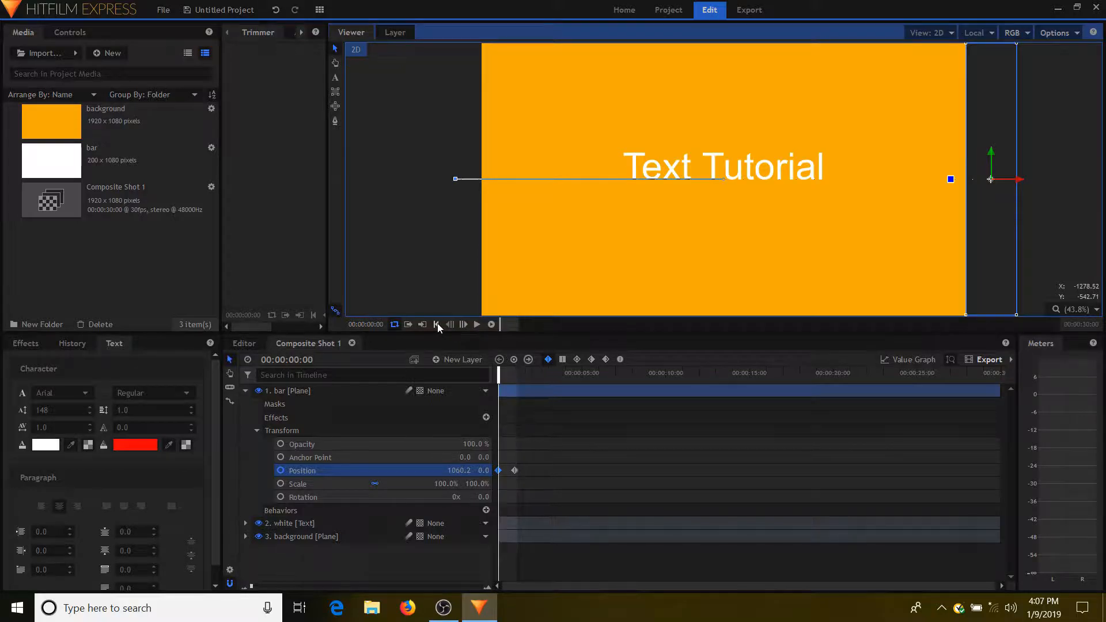
- Preview the bar's sweep from the start and park the playhead at 00:00:00:11, where the bar overlaps the title
click(476, 325)
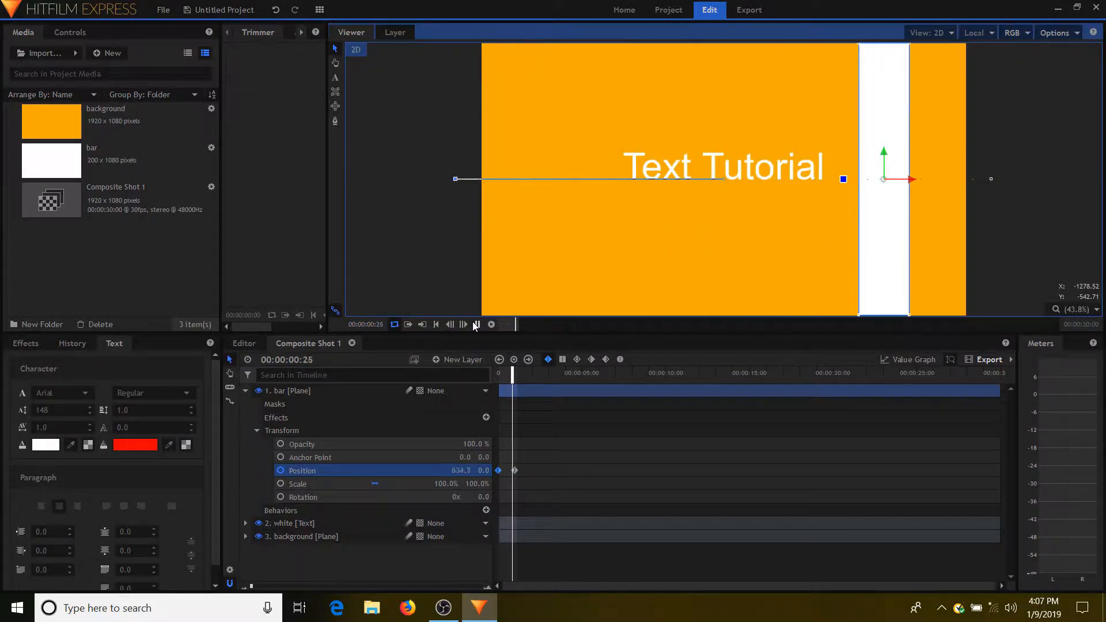
click(441, 326)
drag(498, 373, 503, 378)
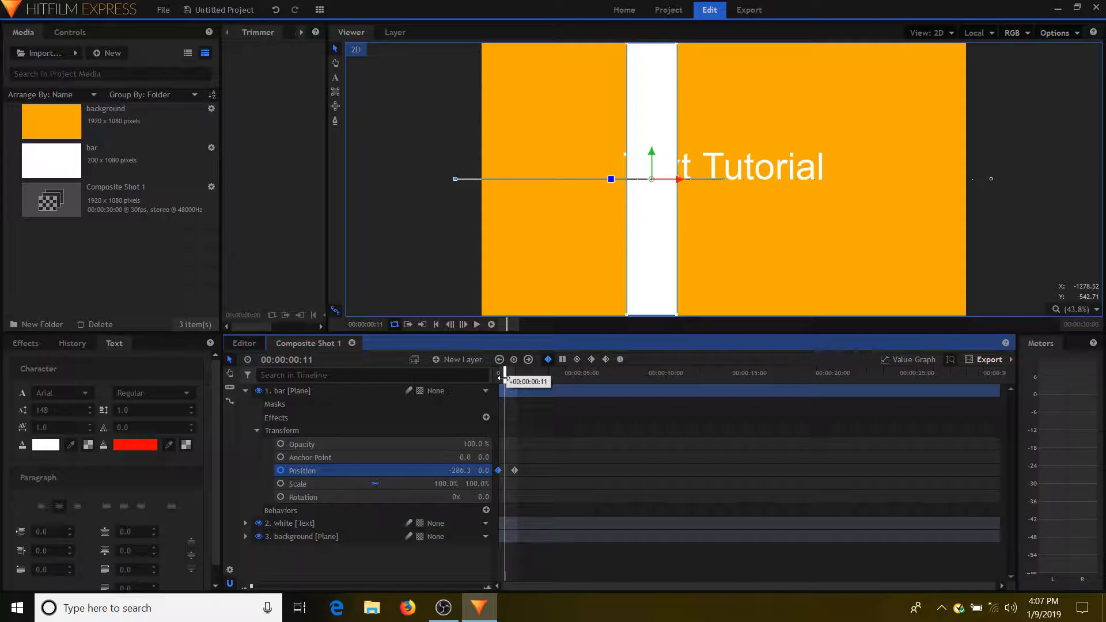
- Collapse the bar layer and duplicate the white text layer, placing the copy at the top of the layer stack
click(247, 392)
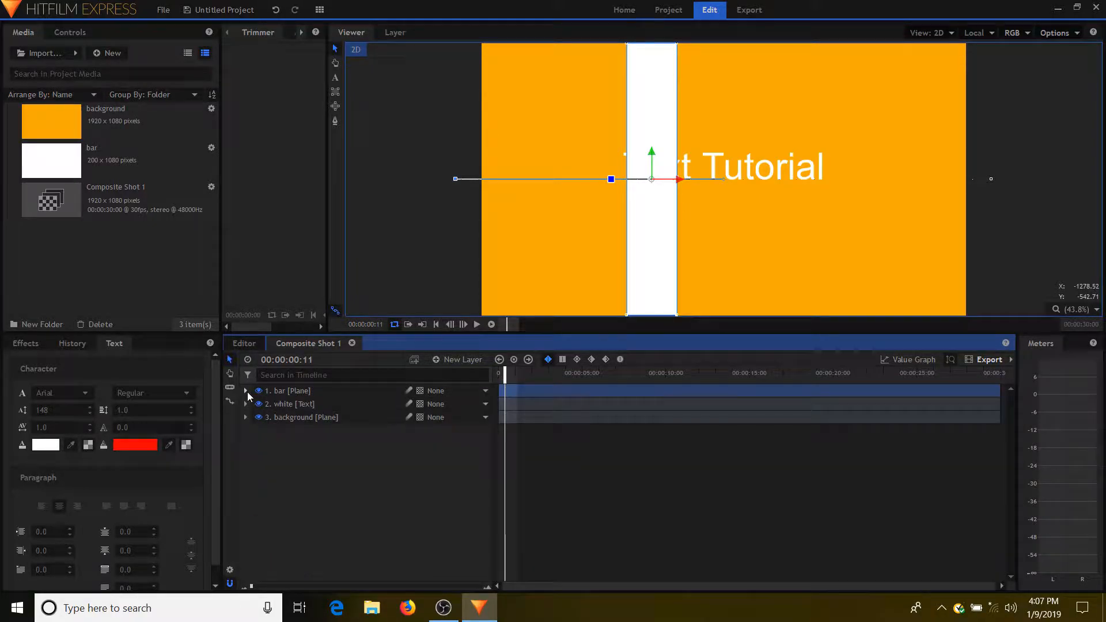
click(282, 404)
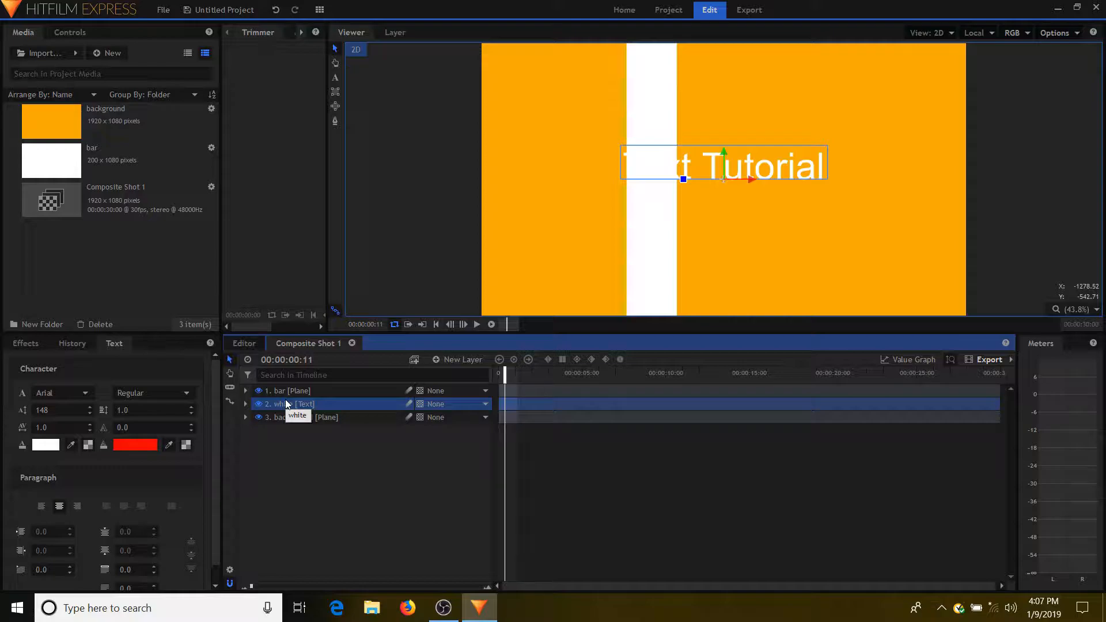
key(ctrl+d)
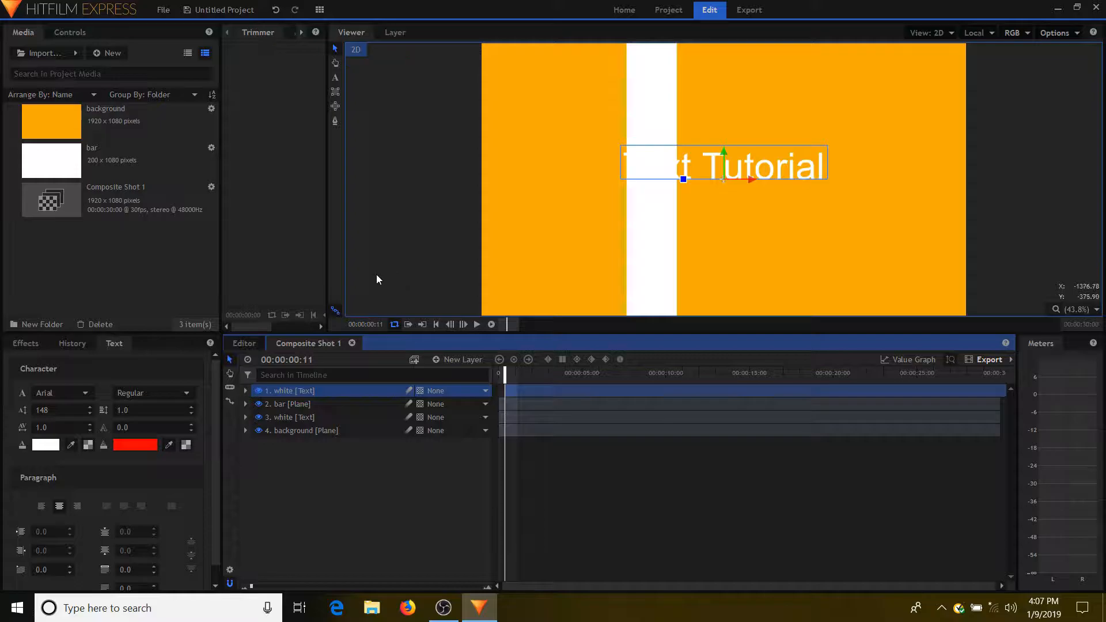
- Apply the Fill Color and Set Matte effects to the topmost white text layer, with Set Matte below Fill Color
click(27, 345)
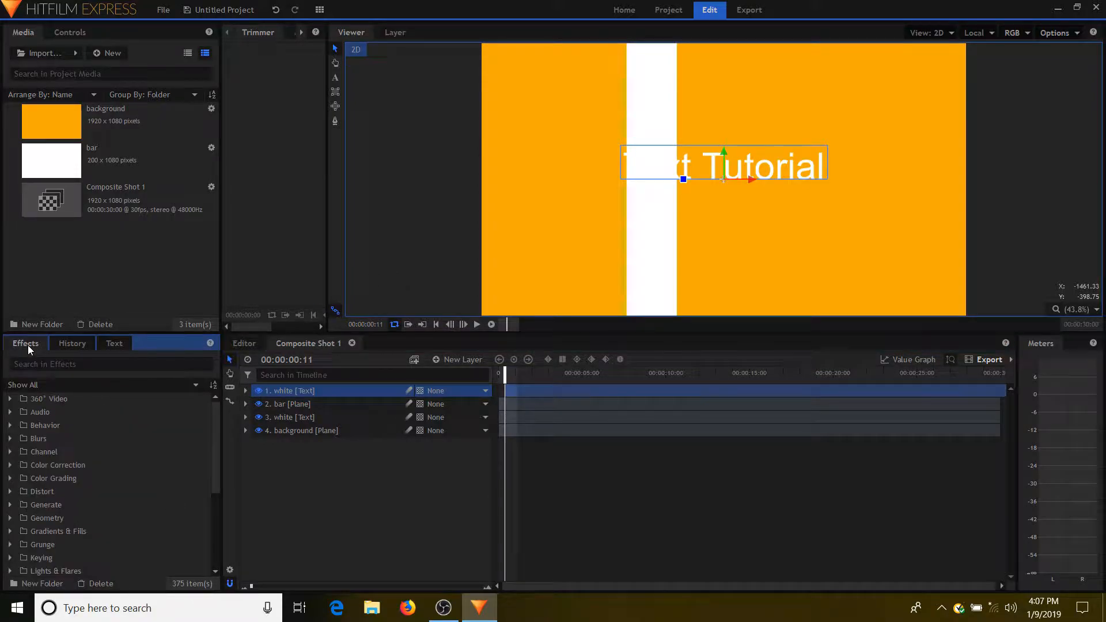
click(62, 364)
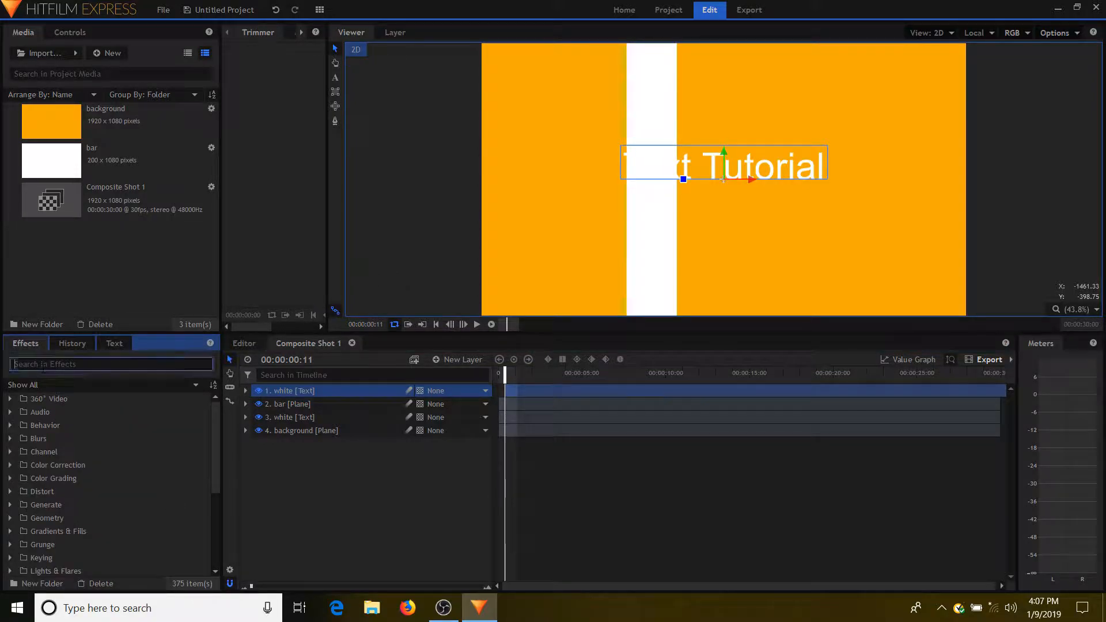
text(fill)
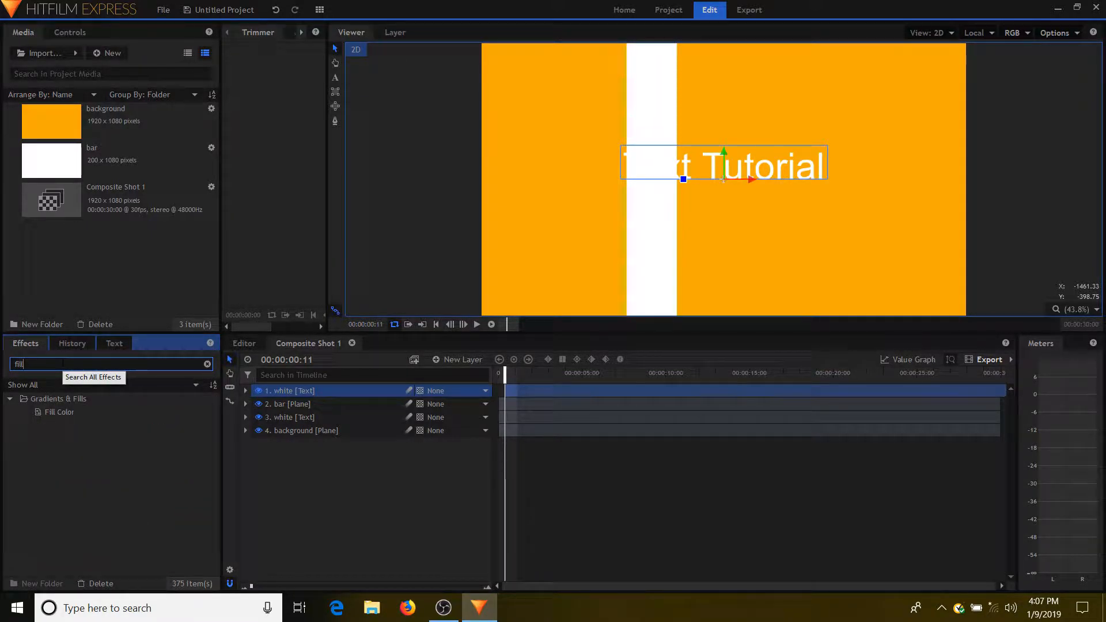
drag(50, 410, 285, 392)
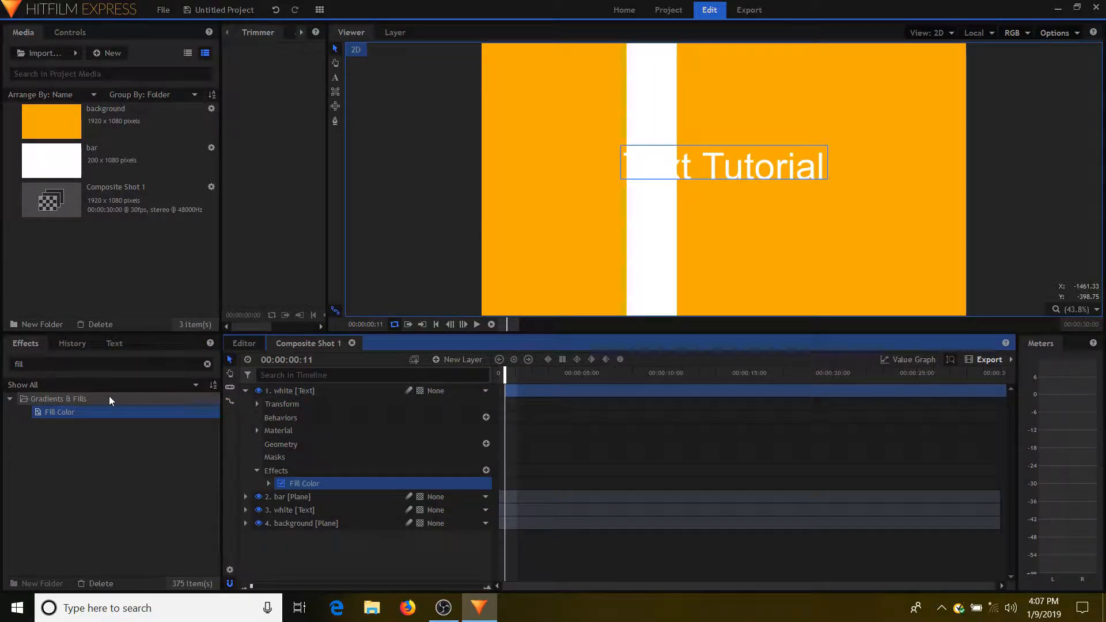
drag(26, 365, 2, 364)
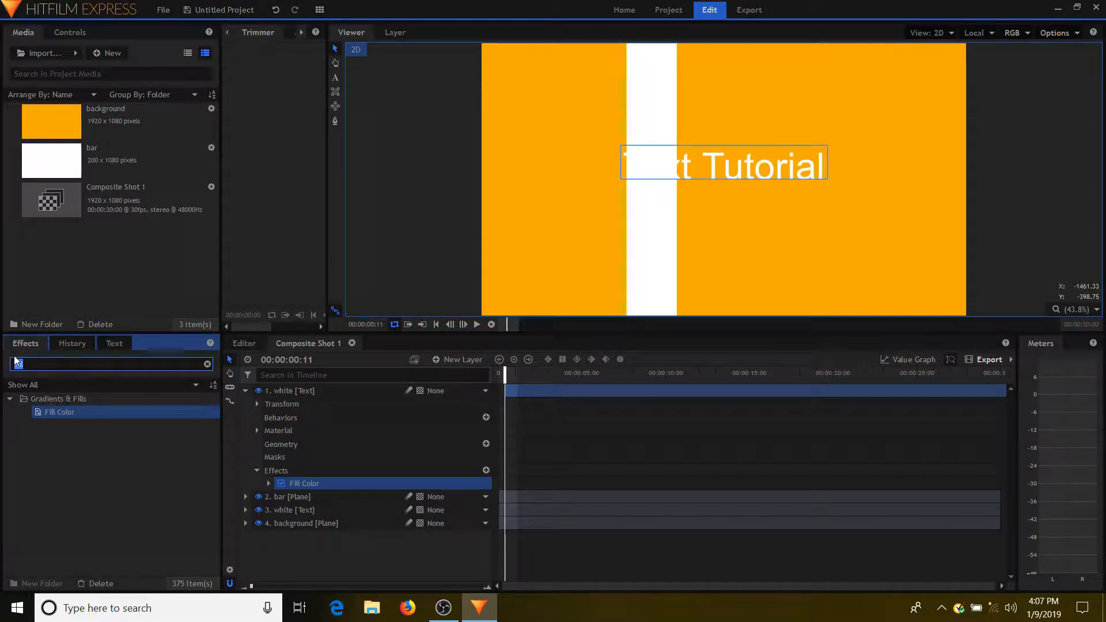
text(set)
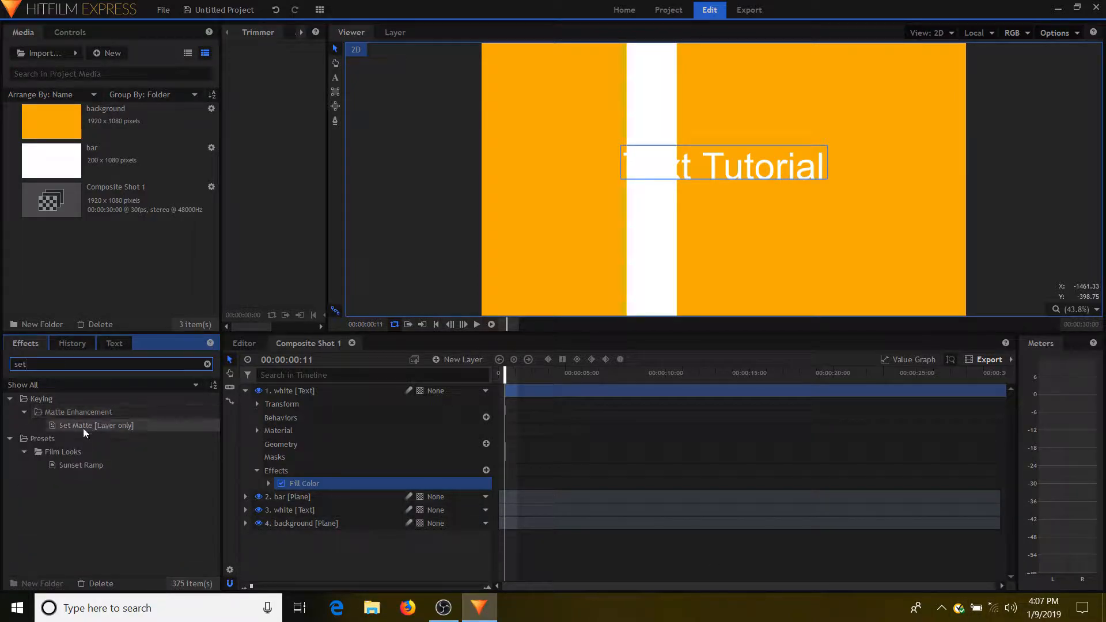
drag(85, 428, 277, 471)
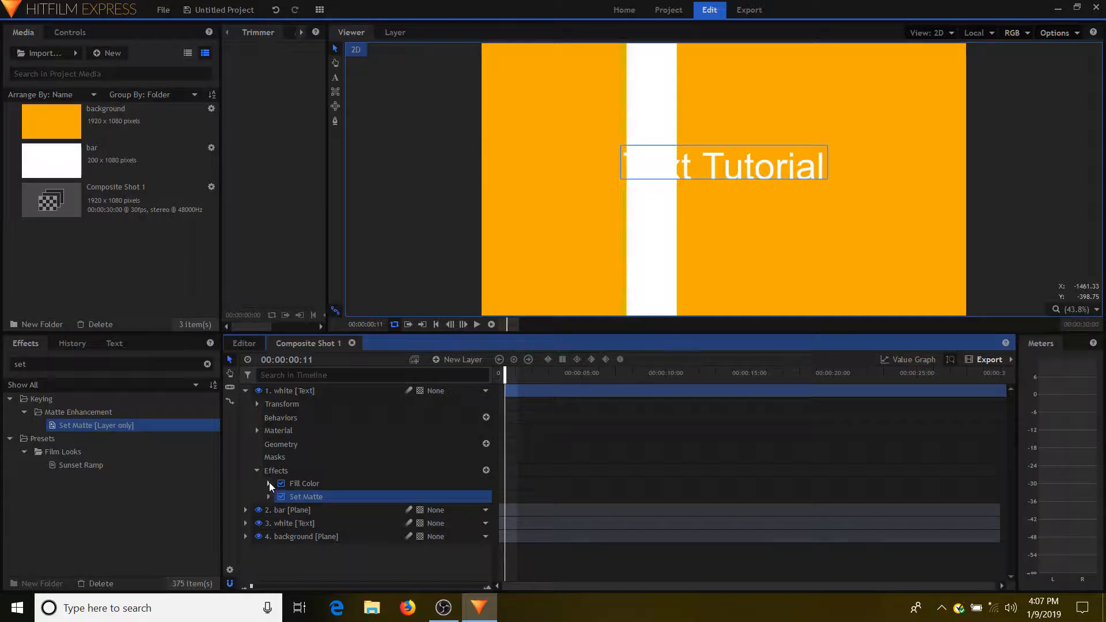
- Set the top text layer's Fill Color blend amount to 100% and its color to orange #ffaa00
click(268, 483)
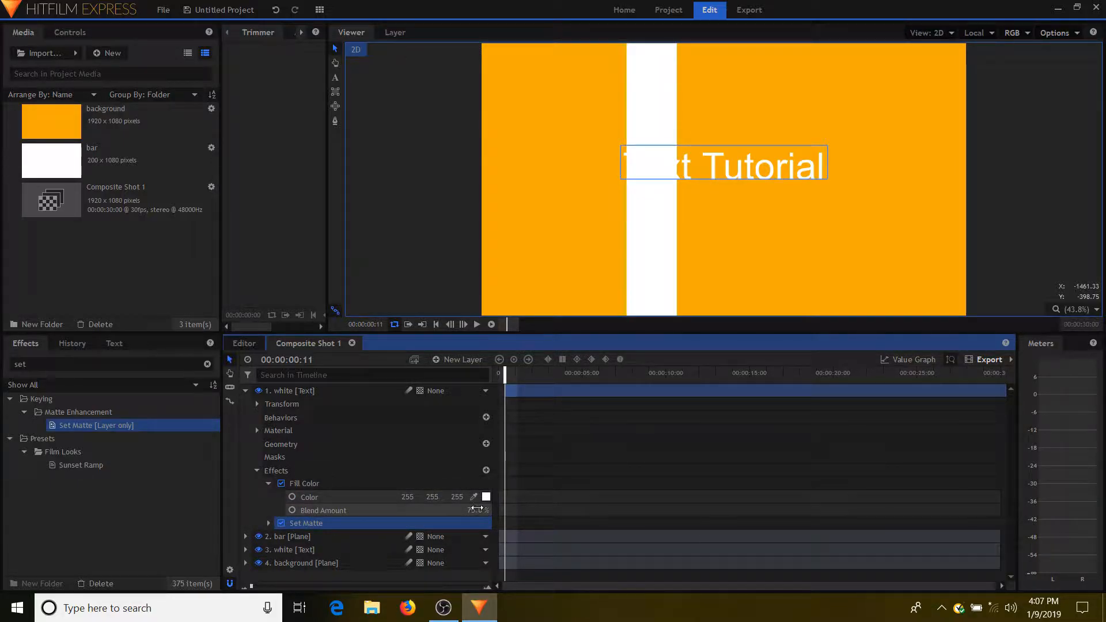
click(474, 510)
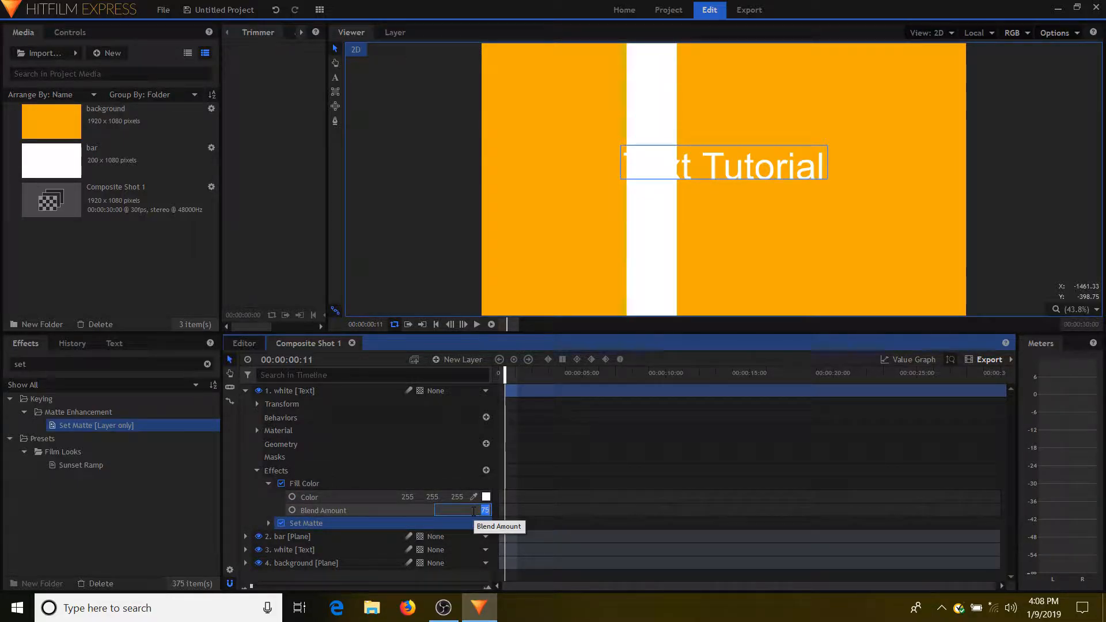
text(100)
key(Return)
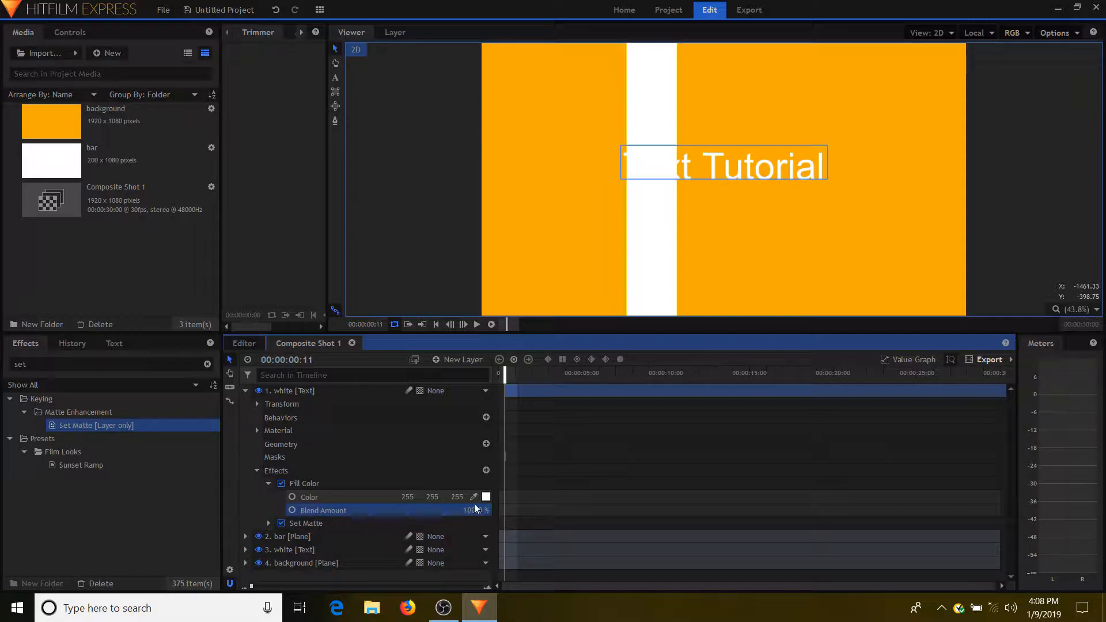
click(486, 497)
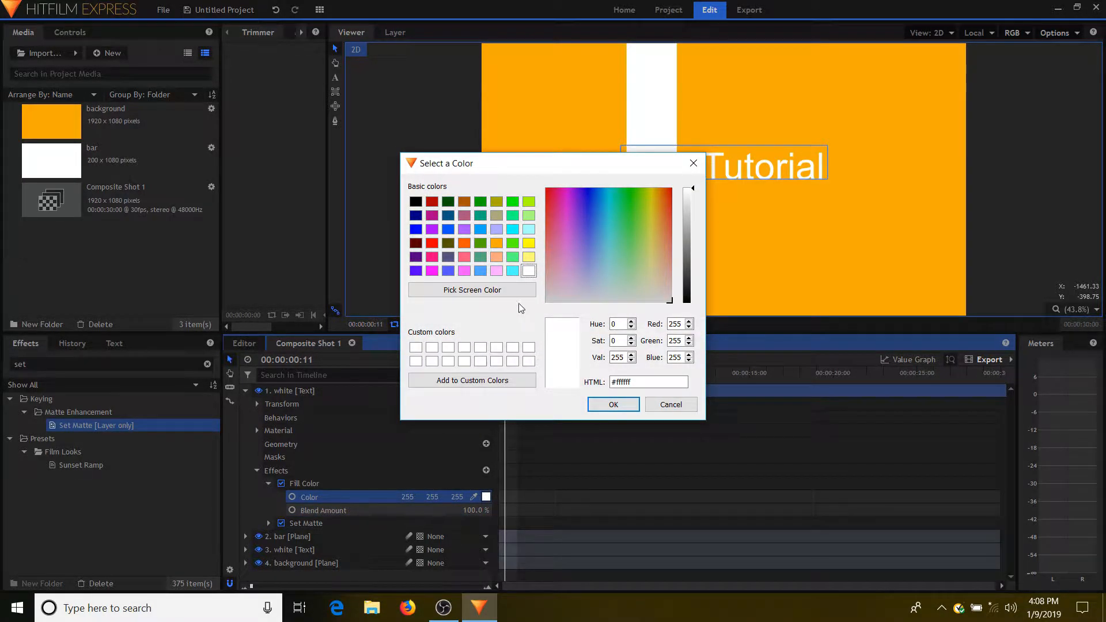
click(498, 243)
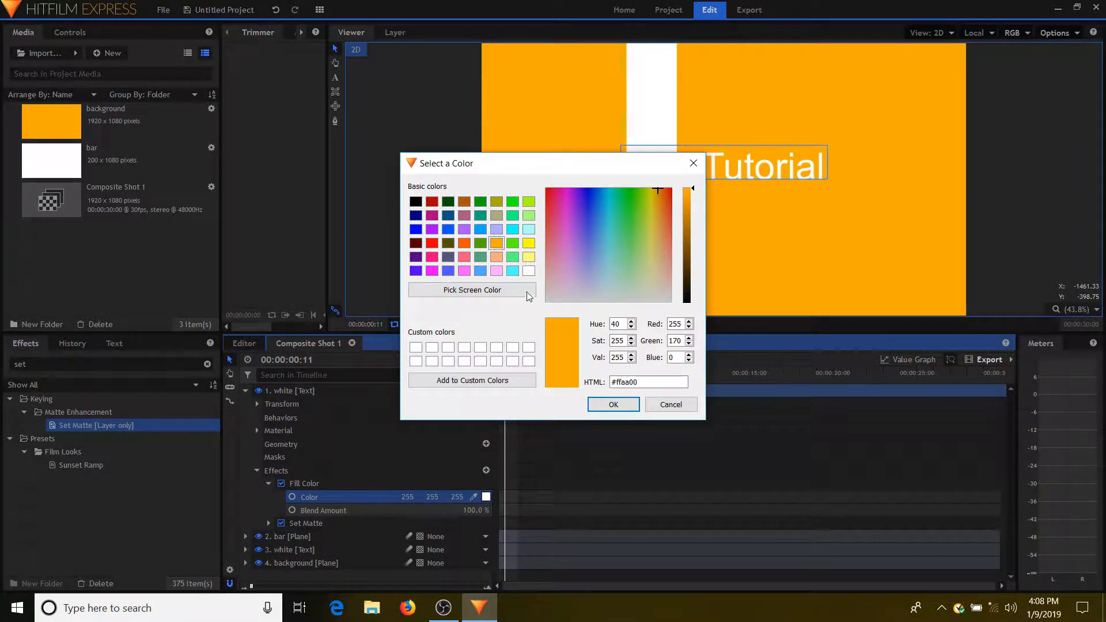
click(612, 405)
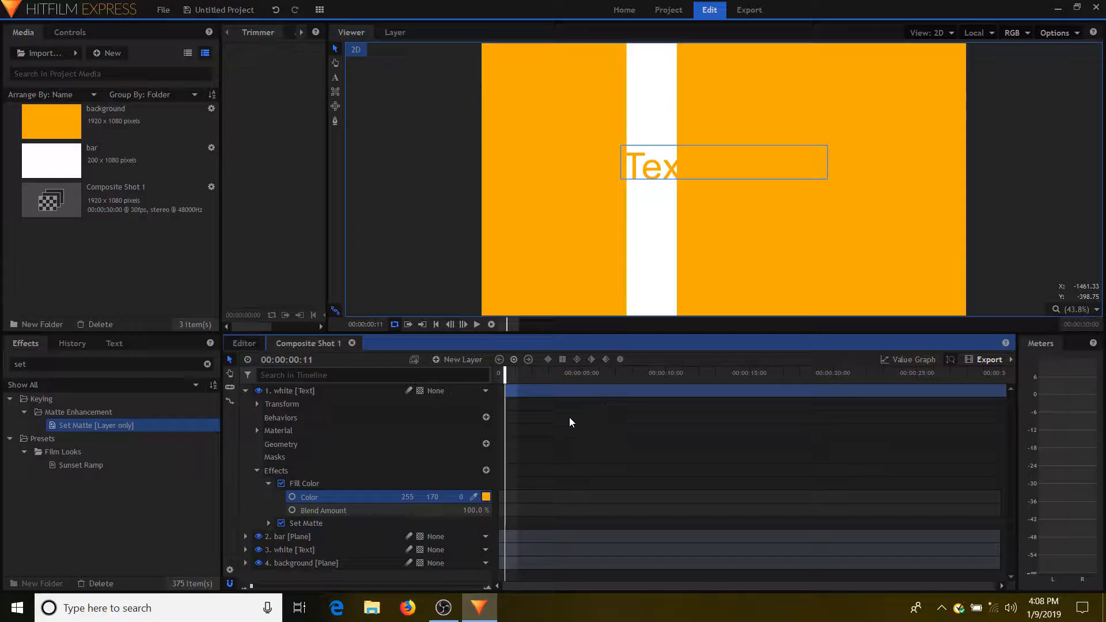
- Configure the top text layer's Set Matte with the bar as source layer, Subtract blend and Invert enabled
click(269, 525)
scroll(392, 542, down, 1)
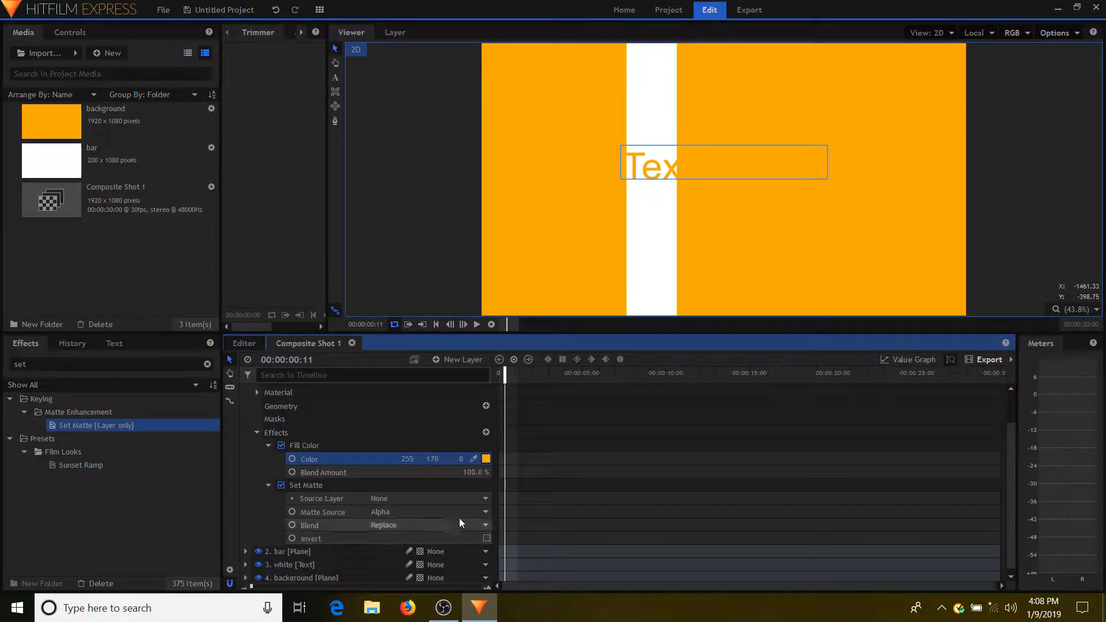
click(485, 498)
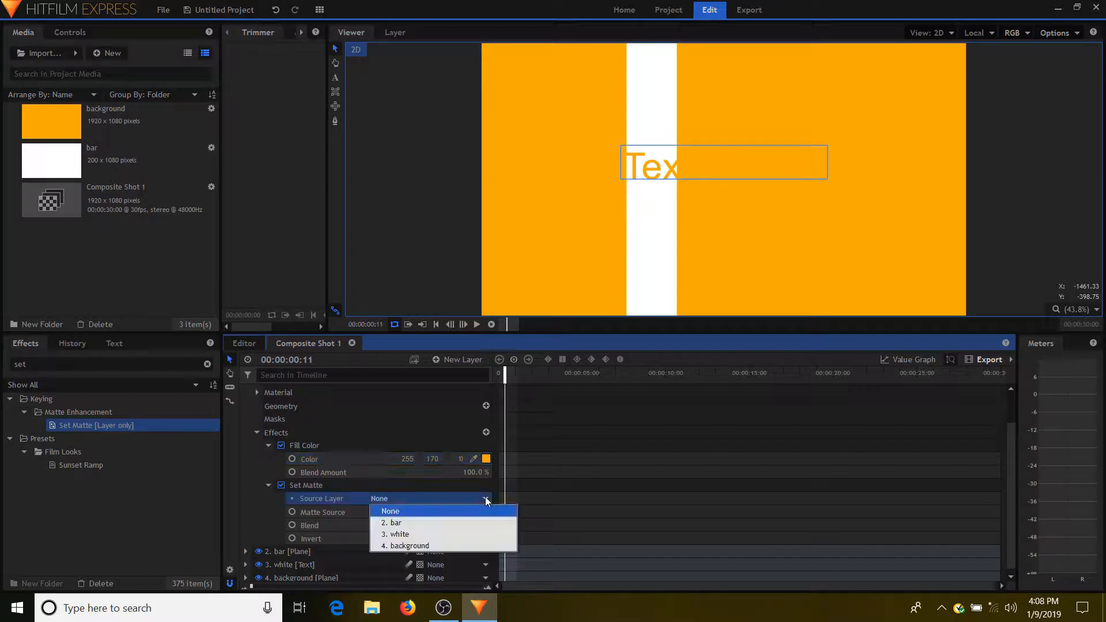
click(460, 525)
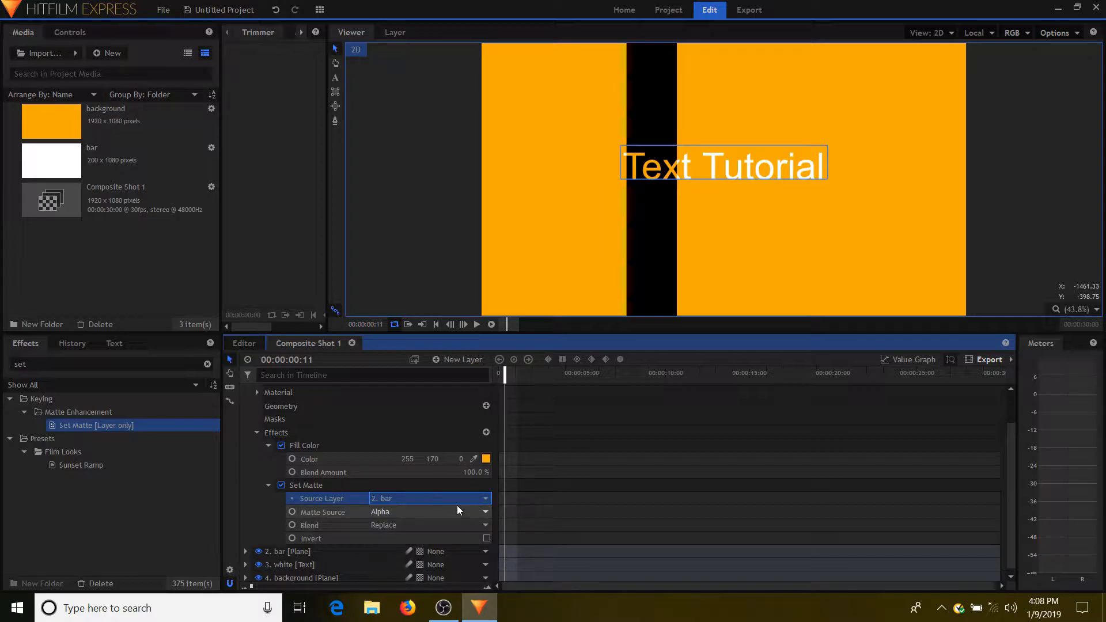
click(486, 526)
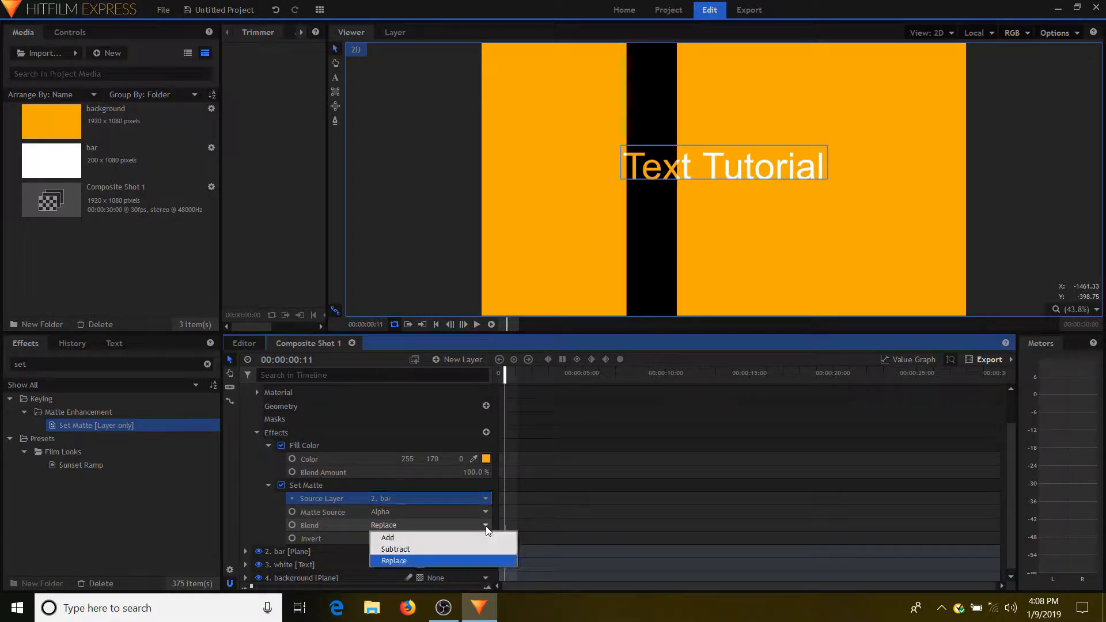
click(479, 549)
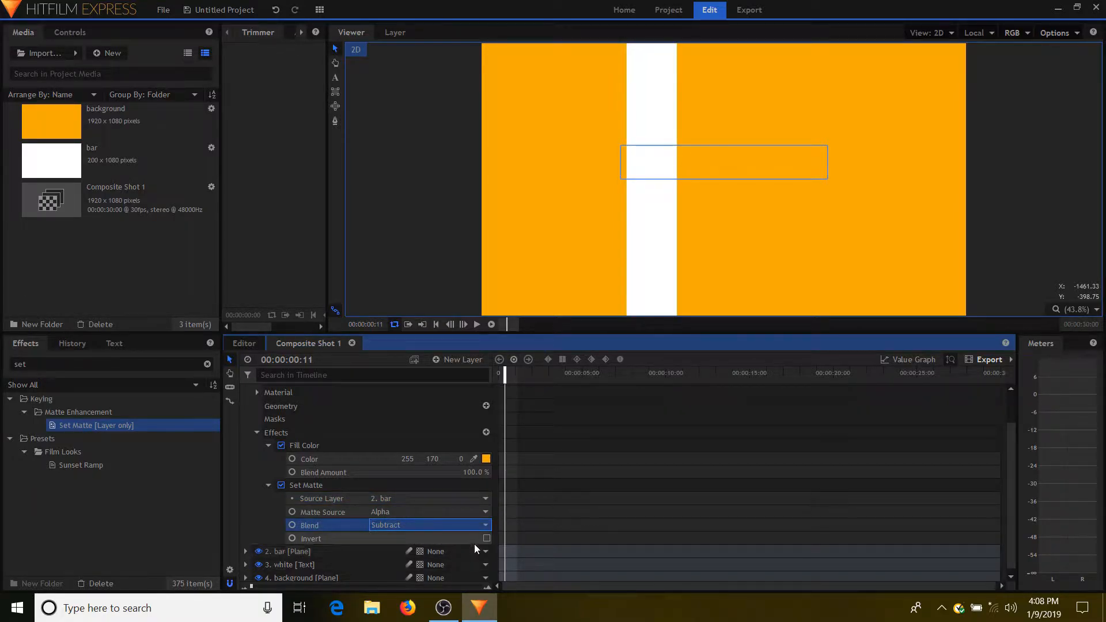
click(487, 538)
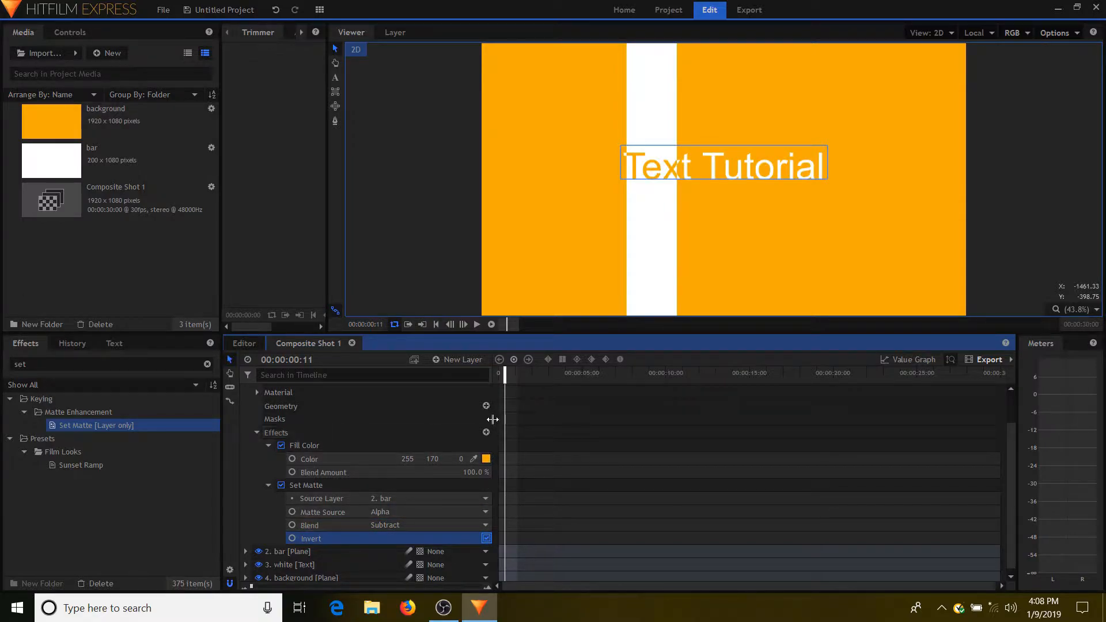
- Review the text wipe by playing it from the start, scrubbing the bar across the title, and replaying from 00:00:00:05
click(437, 325)
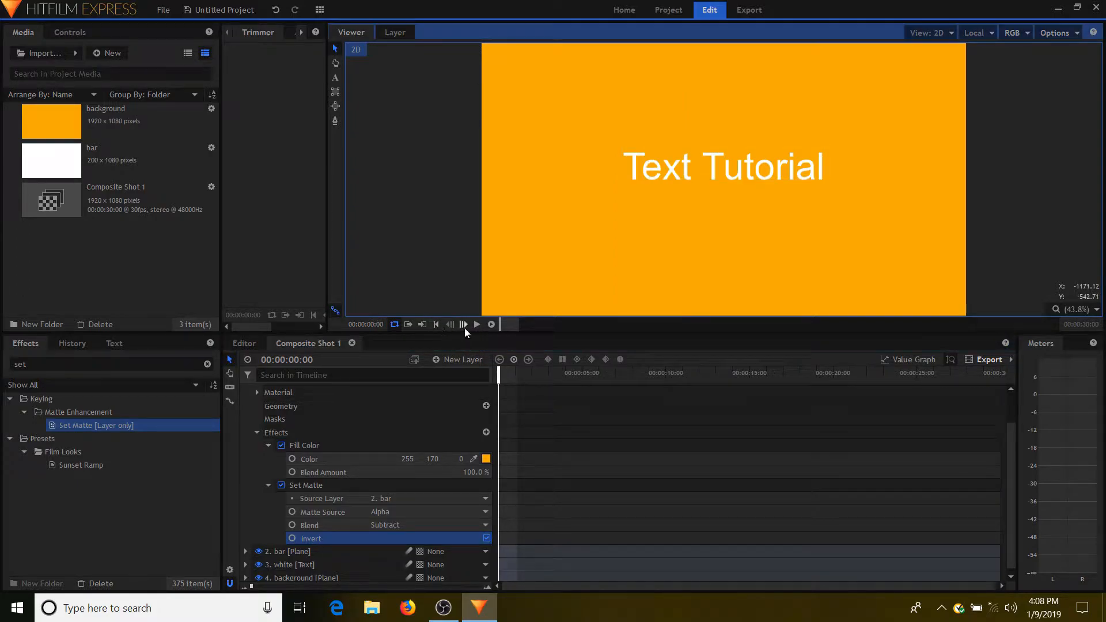
click(477, 324)
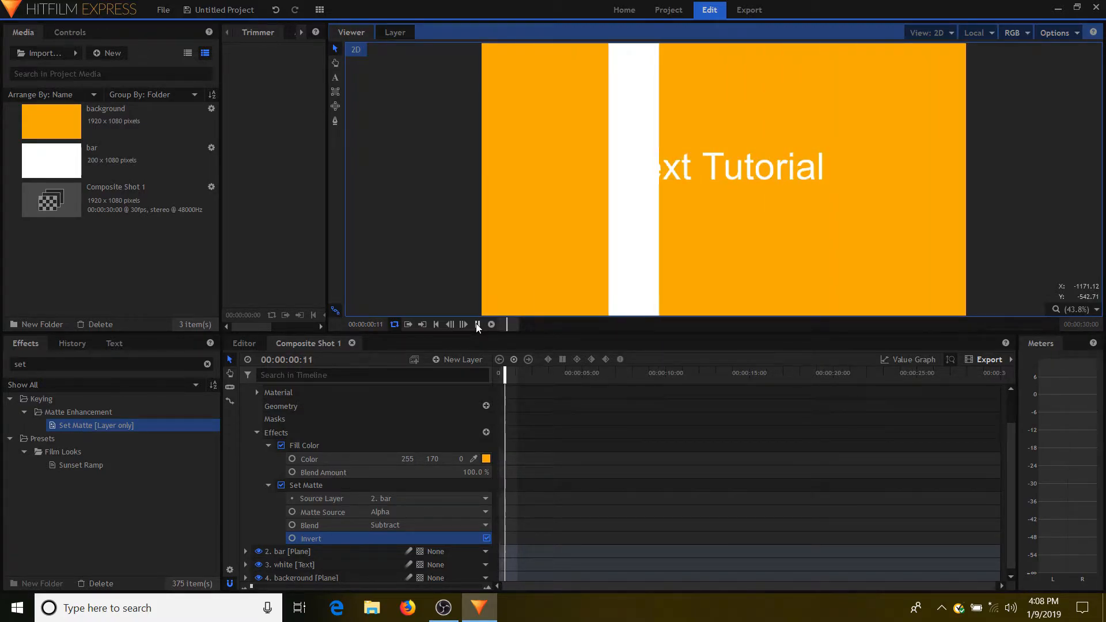
click(510, 376)
drag(510, 376, 508, 370)
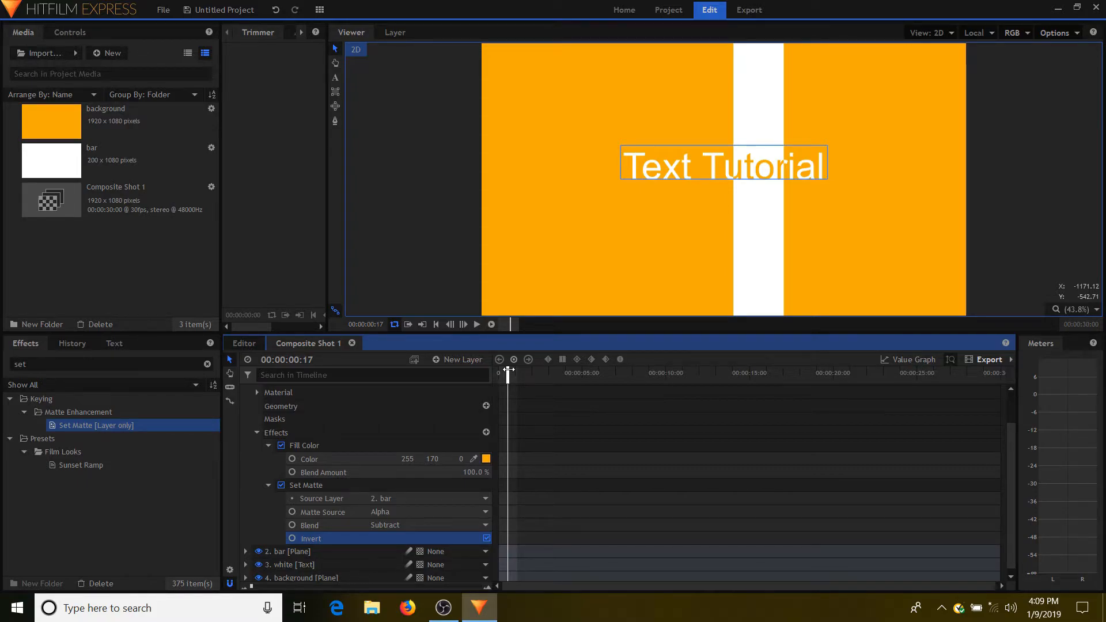
drag(509, 374, 502, 373)
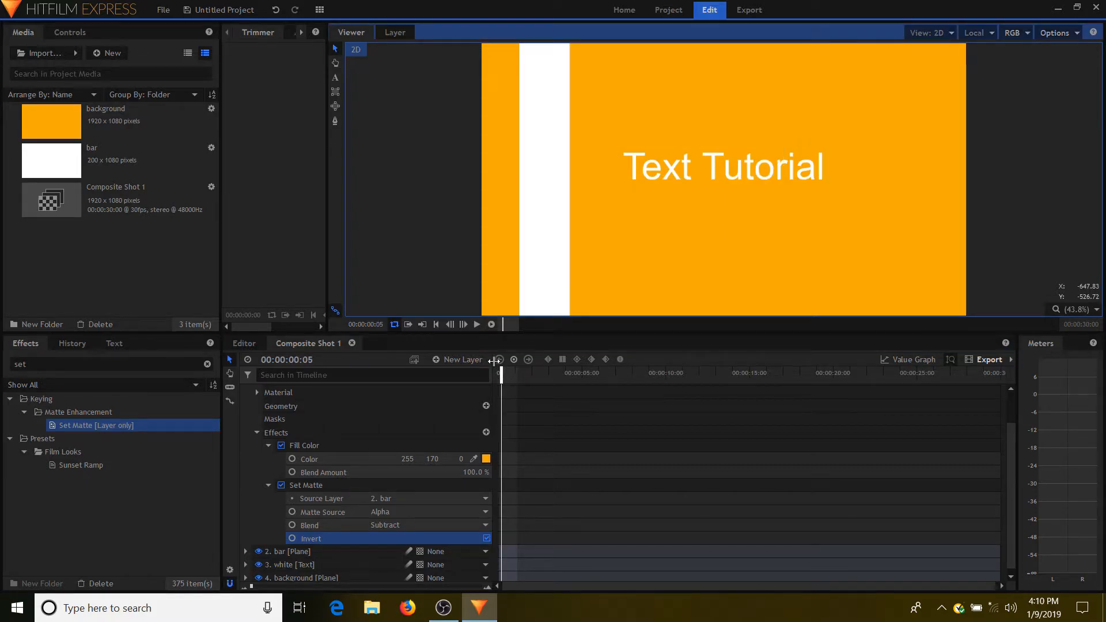
click(477, 323)
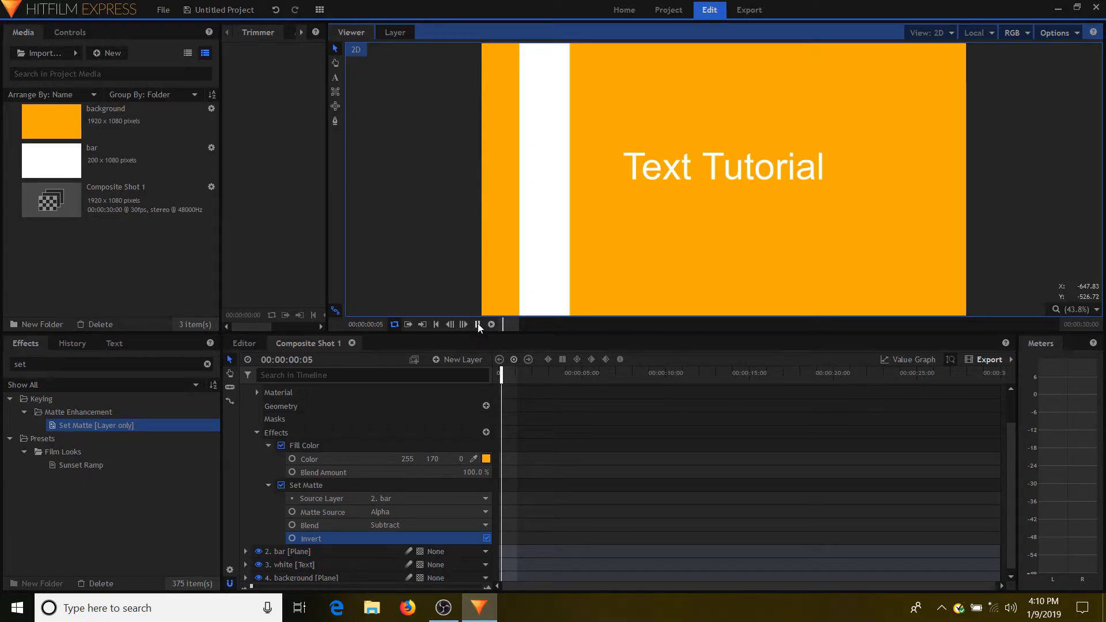